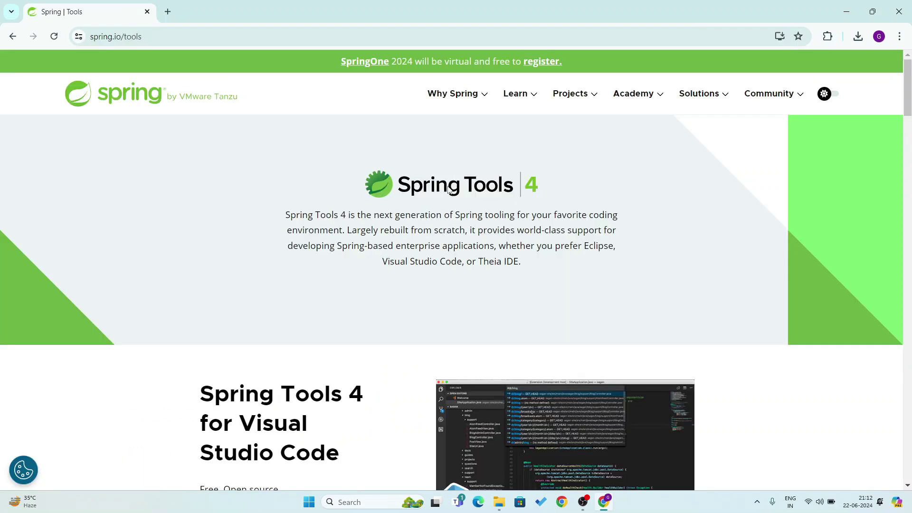
# Scroll spring.io/tools down to the Spring Tools 4 for Eclipse 4.23.1 download buttons.
pyautogui.scroll(-5, 552, 195)
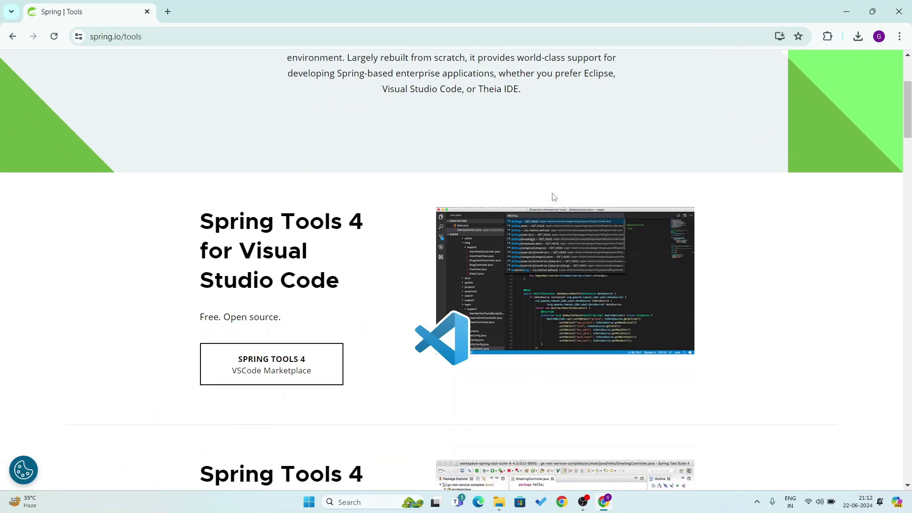
pyautogui.scroll(-6, 553, 193)
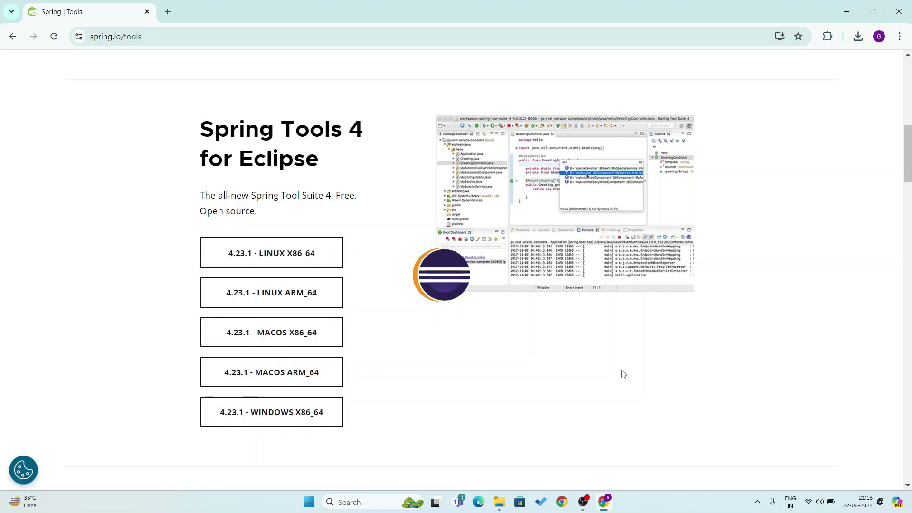
pyautogui.scroll(5, 623, 374)
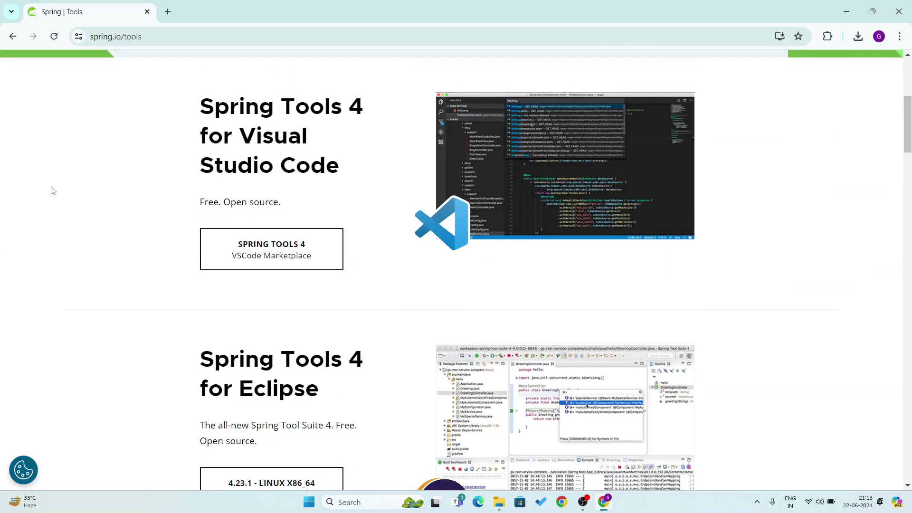
pyautogui.scroll(5, 398, 253)
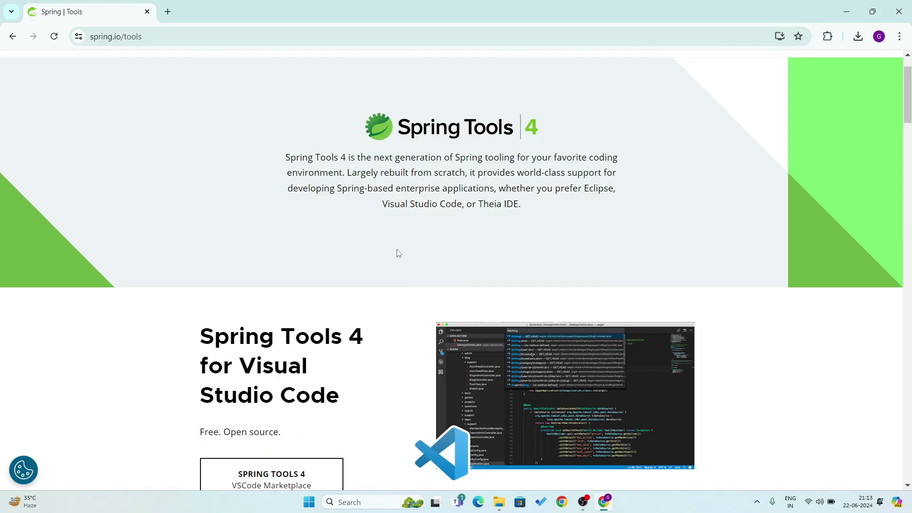
pyautogui.scroll(-12, 398, 253)
pyautogui.scroll(-2, 398, 253)
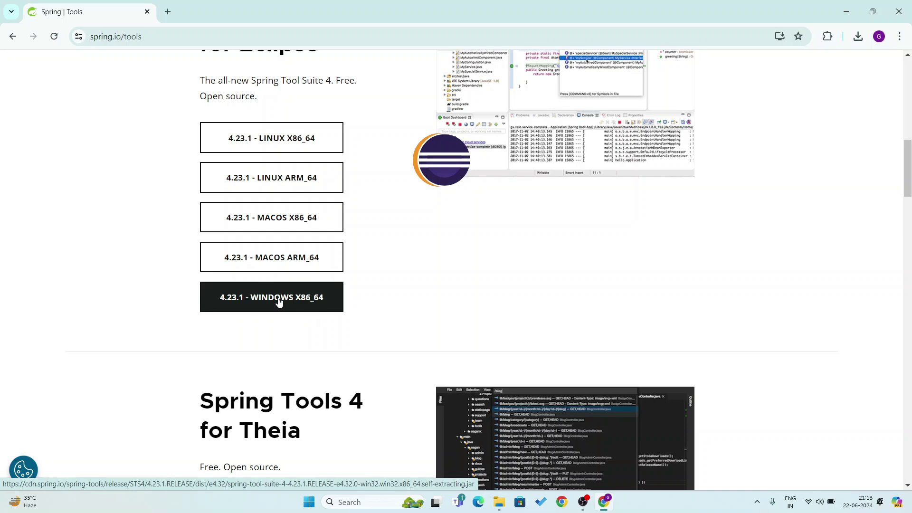
# Download the 649 MB STS 4.23.1 Windows X86_64 jar, confirm it finished, and close Chrome.
pyautogui.click(279, 301)
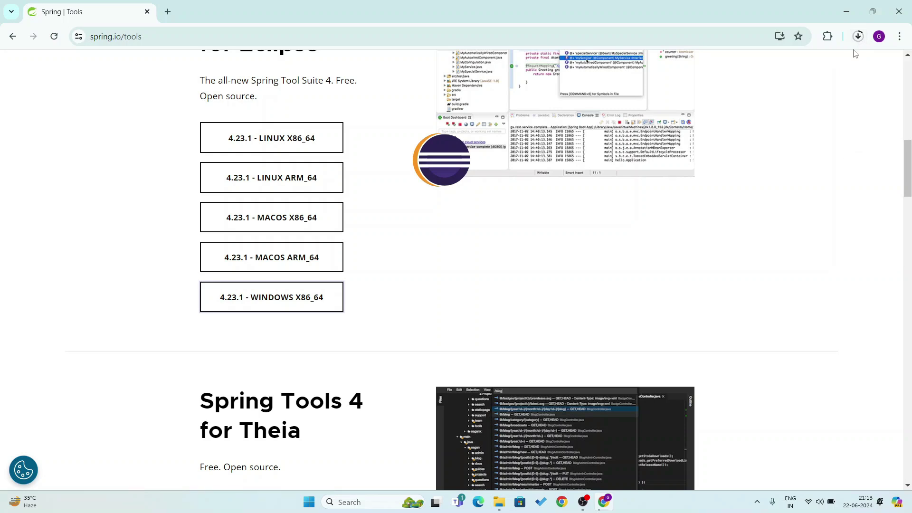
pyautogui.click(858, 36)
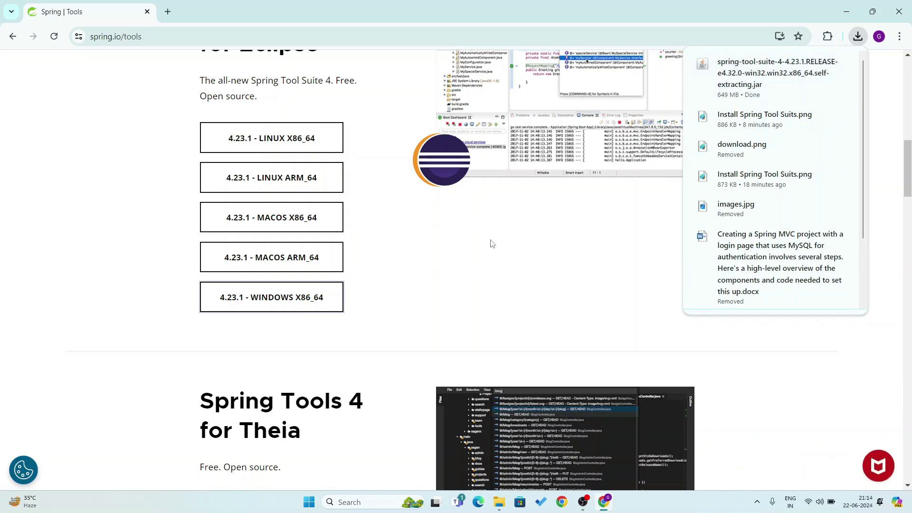
pyautogui.scroll(5, 580, 254)
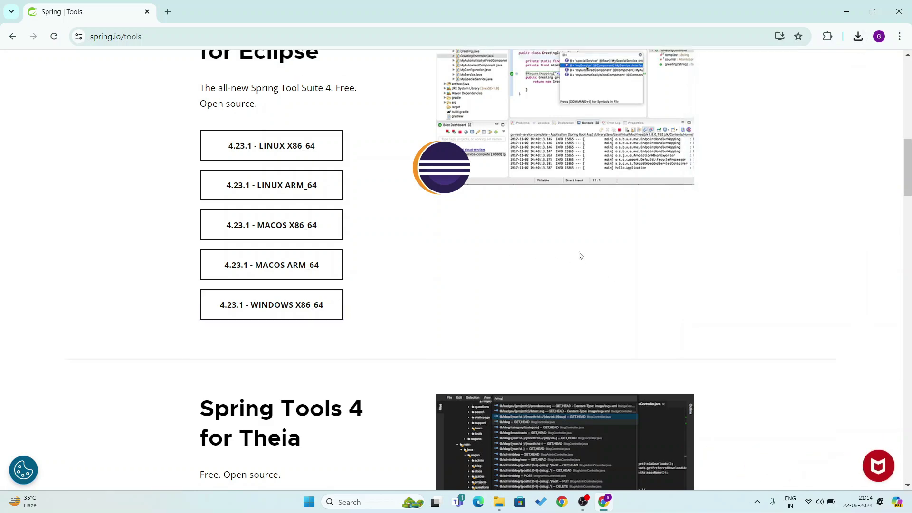
pyautogui.scroll(9, 833, 106)
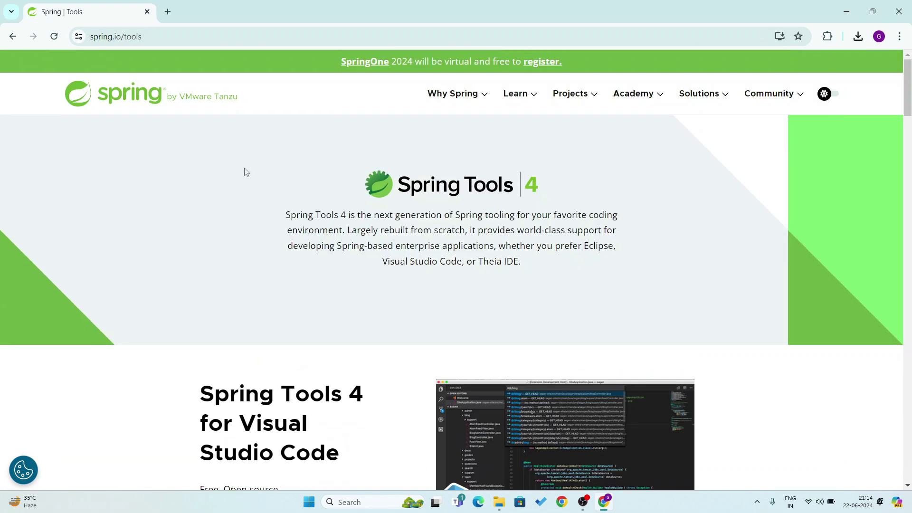
pyautogui.click(899, 11)
pyautogui.doubleClick(19, 83)
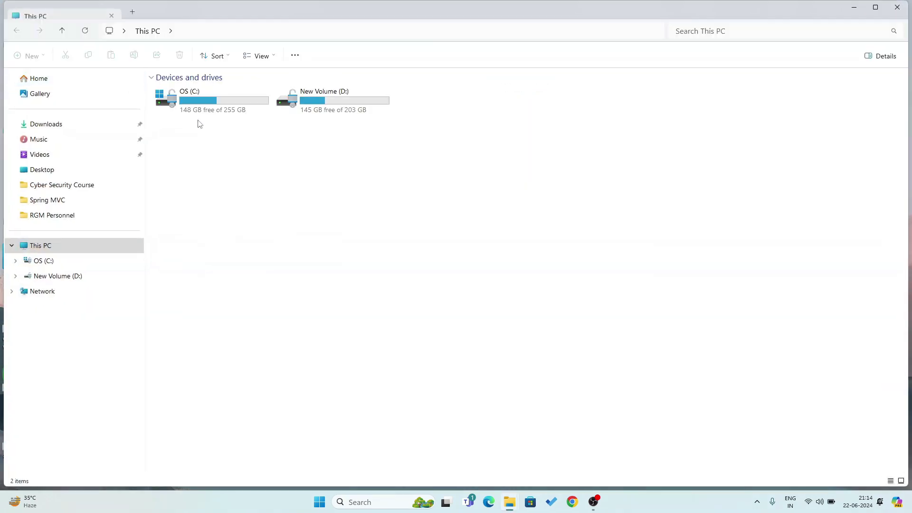
# Create an empty folder named 'Spring Tool Suit-4' on New Volume (D:) and minimize Explorer.
pyautogui.click(46, 124)
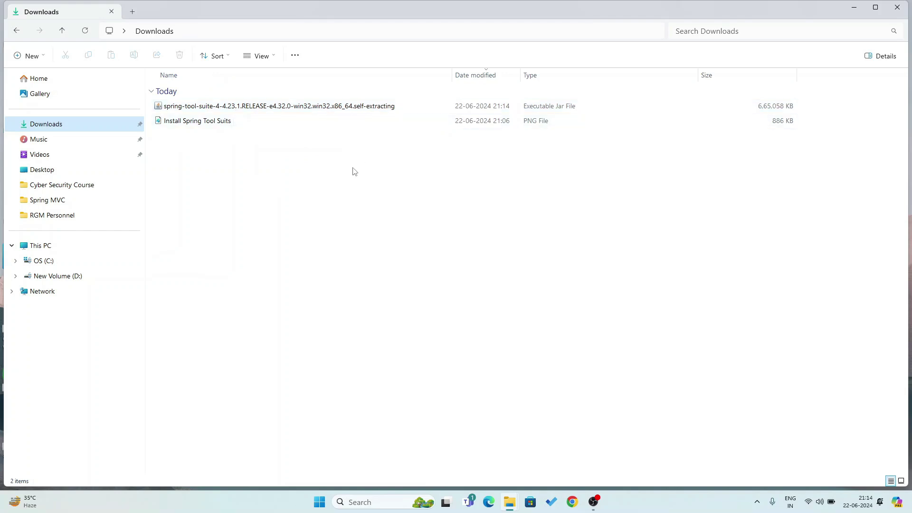
pyautogui.click(854, 10)
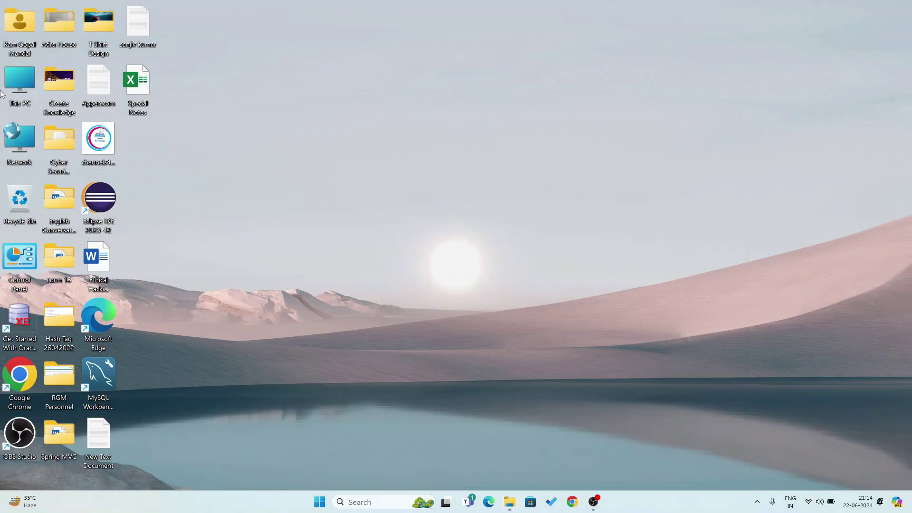
pyautogui.doubleClick(24, 90)
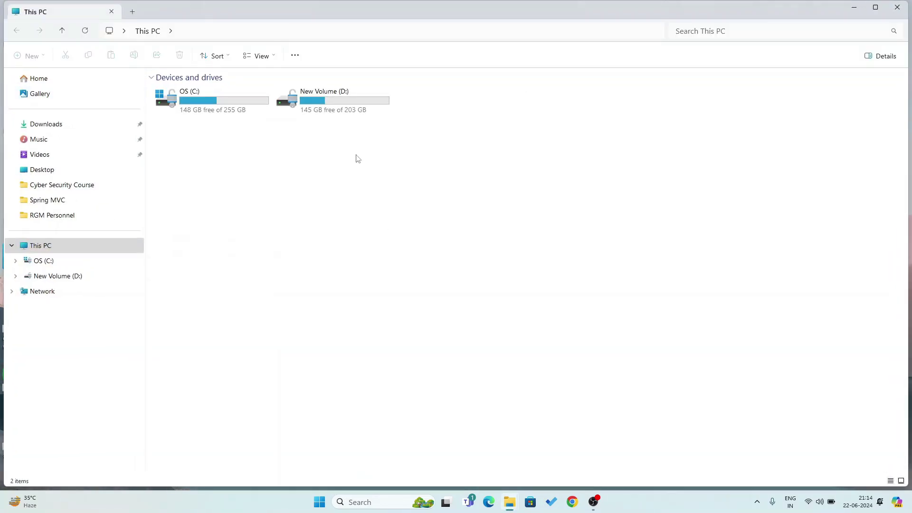
pyautogui.doubleClick(342, 107)
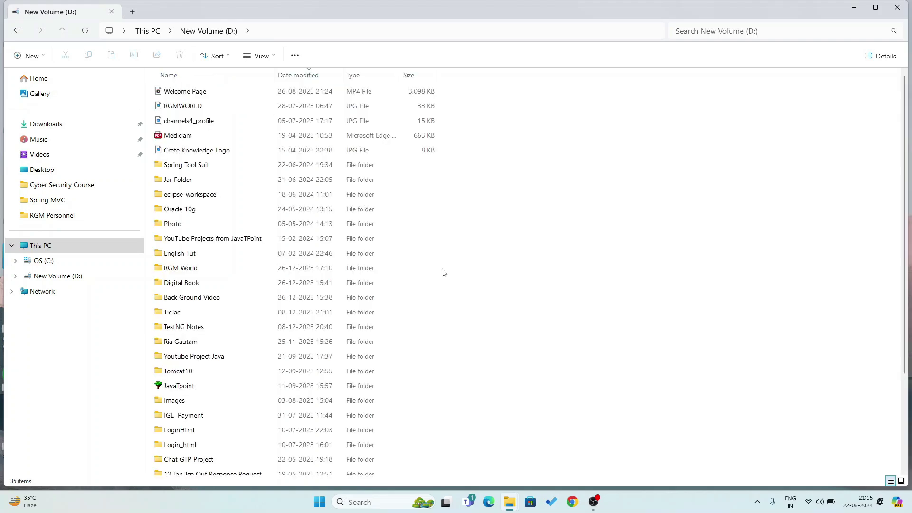
pyautogui.rightClick(570, 209)
pyautogui.moveTo(597, 270)
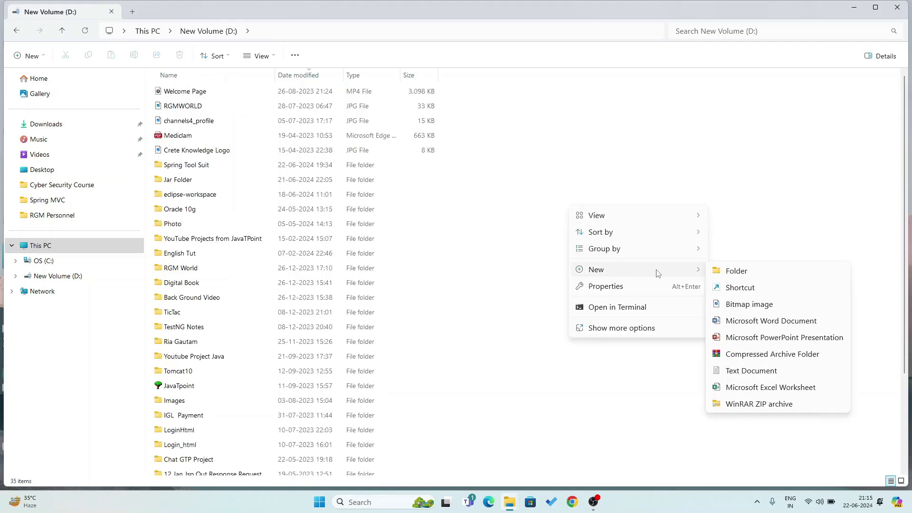
pyautogui.click(737, 279)
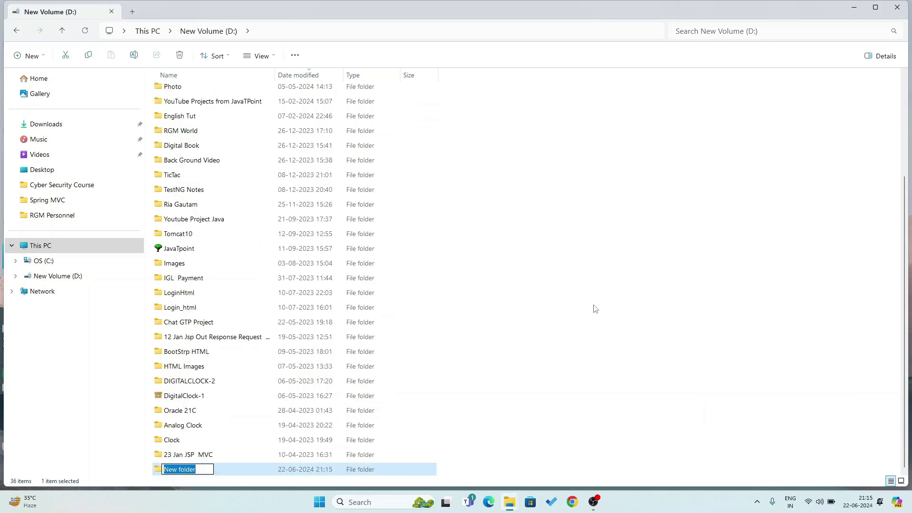
pyautogui.write('Sp')
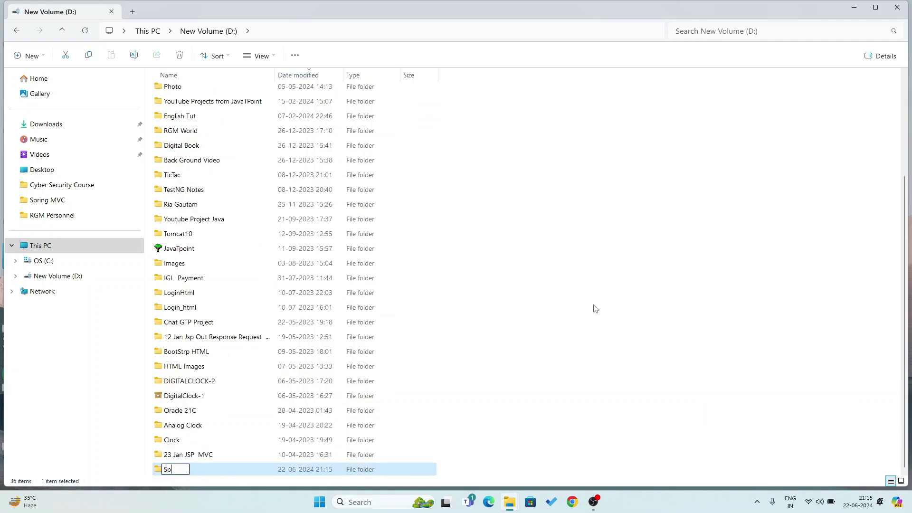
pyautogui.write('ring Tool Suit-4')
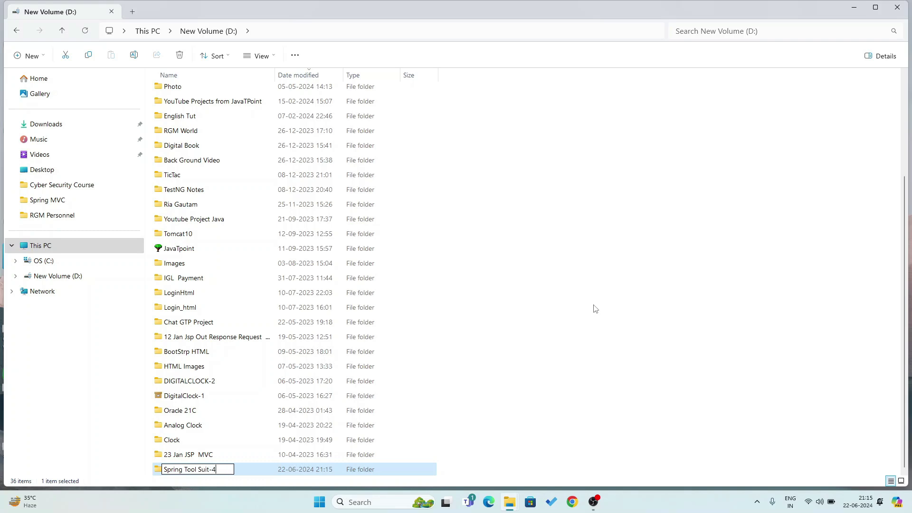
pyautogui.press('Return')
pyautogui.click(854, 7)
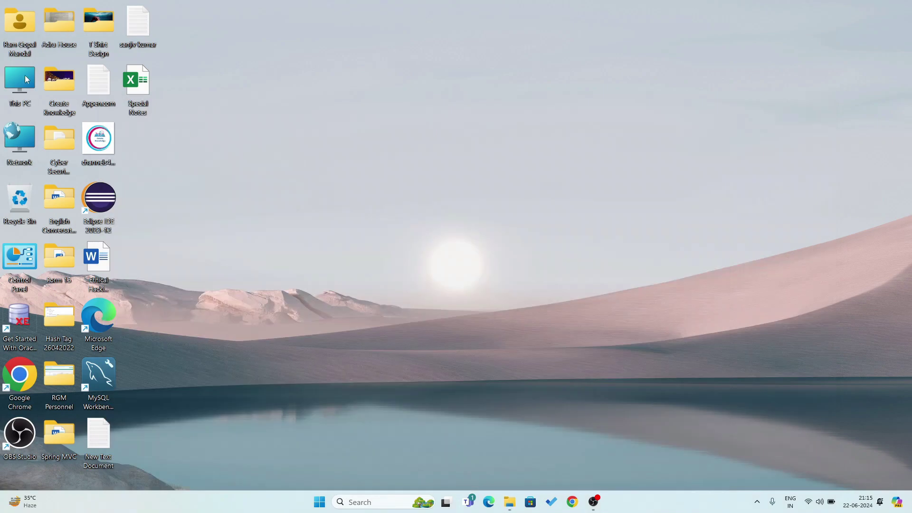
# Copy the STS jar from Downloads and paste it into D:\Spring Tool Suit-4.
pyautogui.doubleClick(25, 76)
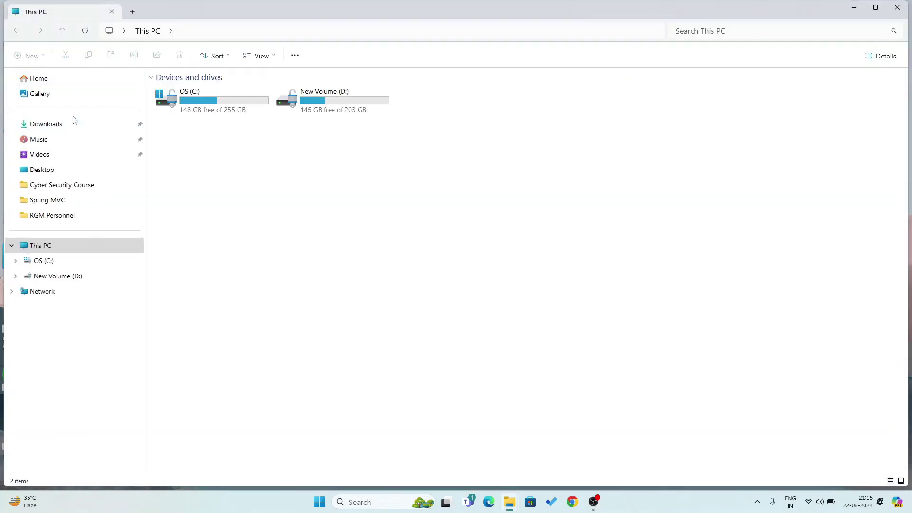
pyautogui.click(46, 124)
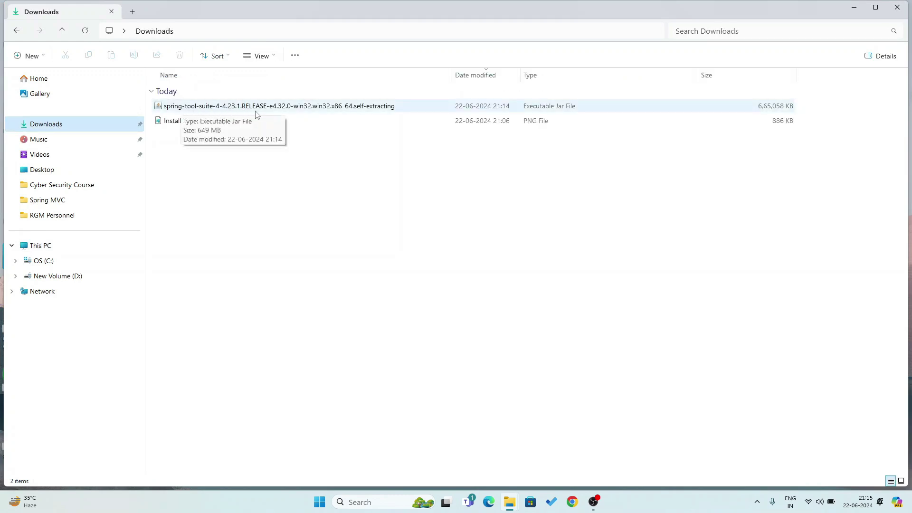
pyautogui.rightClick(274, 112)
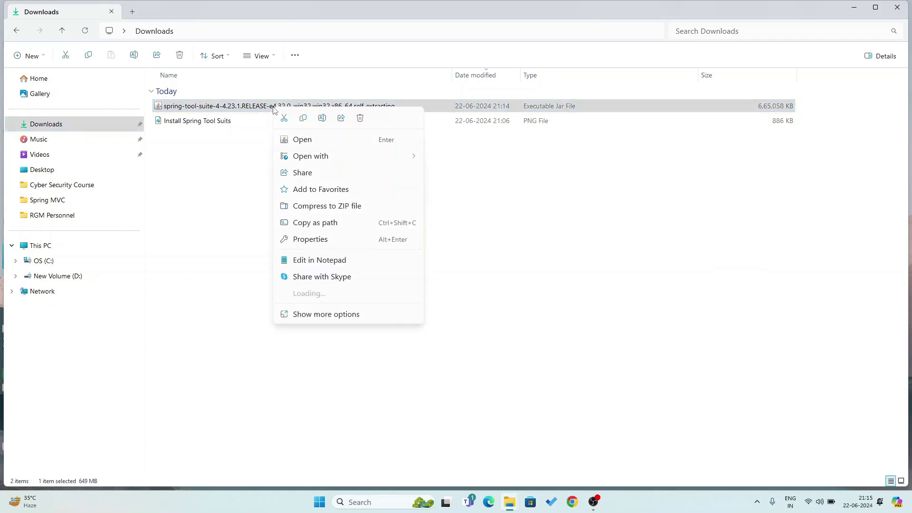
pyautogui.click(303, 119)
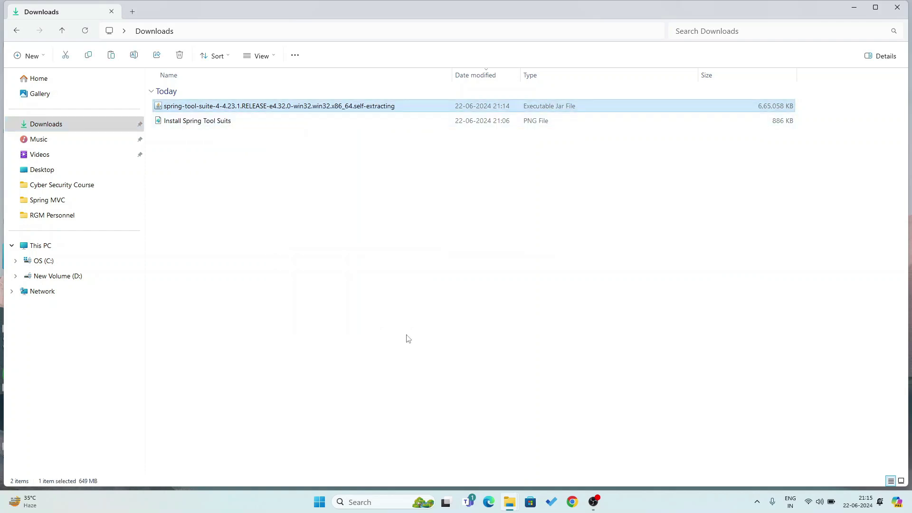
pyautogui.click(854, 7)
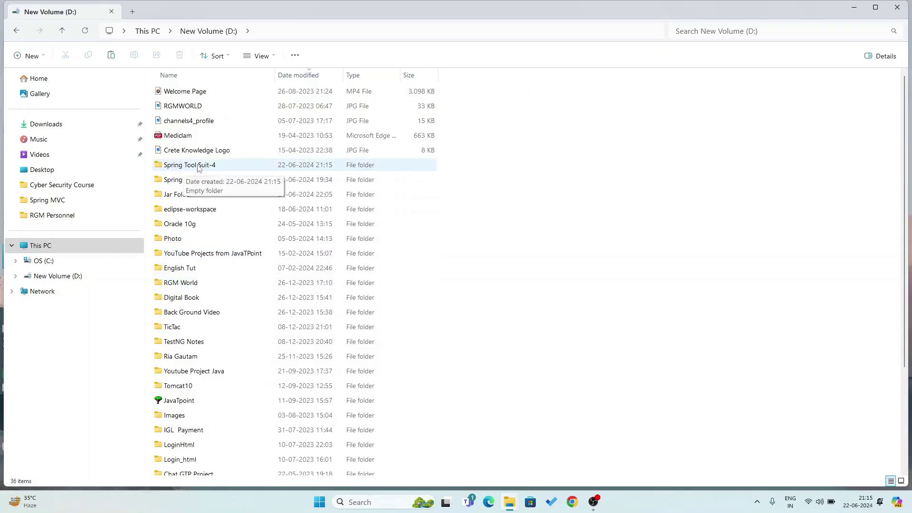
pyautogui.doubleClick(200, 166)
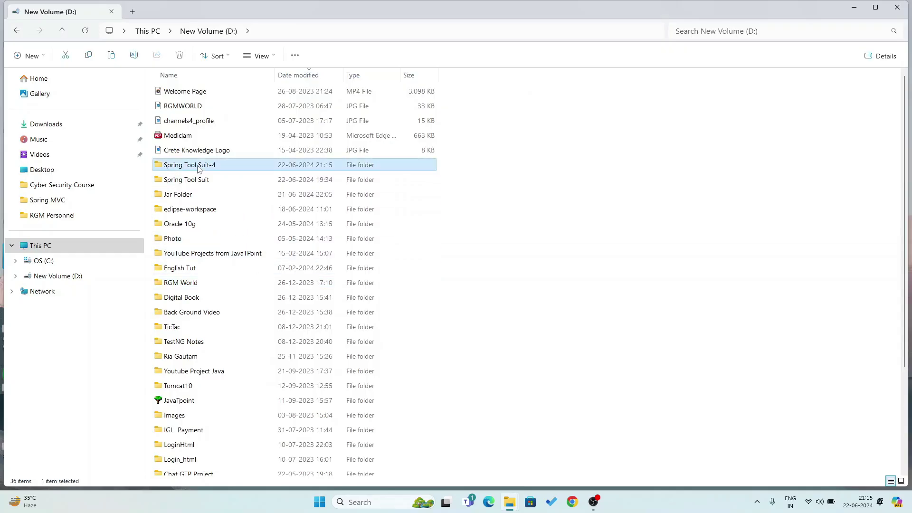
pyautogui.rightClick(292, 164)
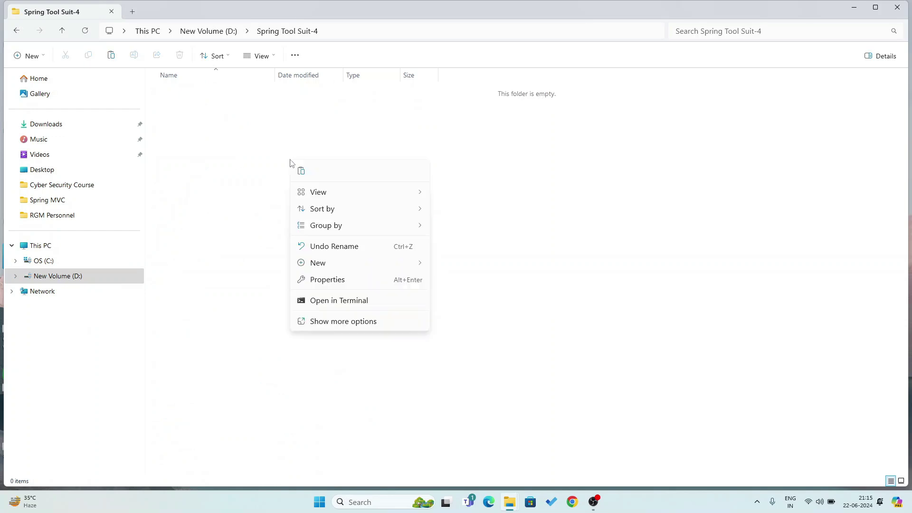
pyautogui.click(301, 172)
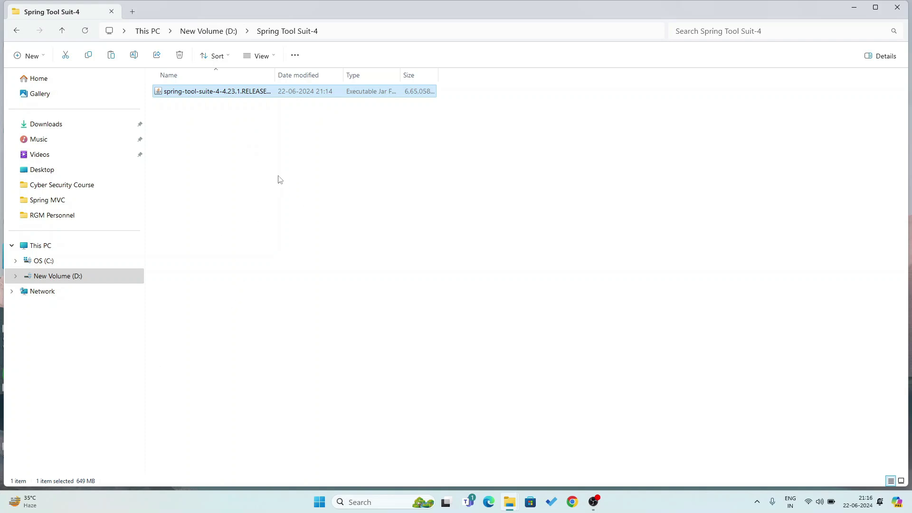
# Run the self-extracting jar to unpack the sts-4.23.1.RELEASE folder beside it.
pyautogui.click(239, 174)
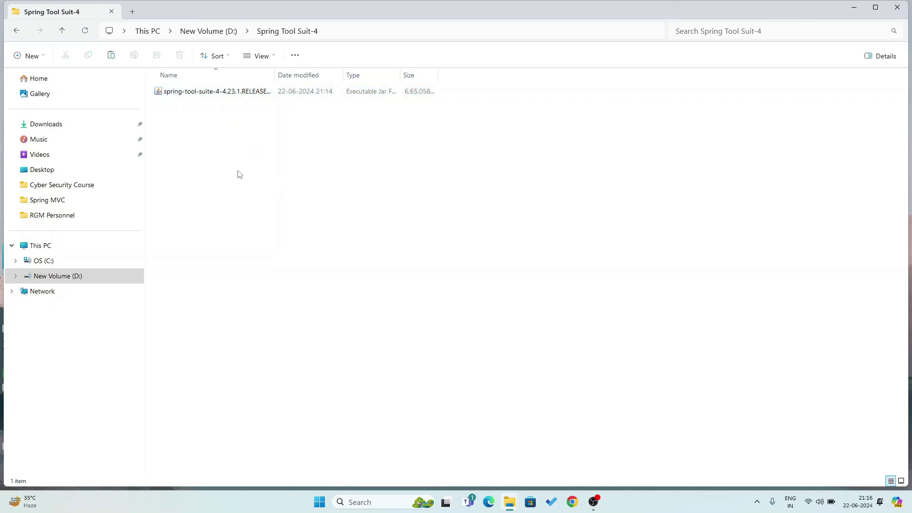
pyautogui.doubleClick(197, 95)
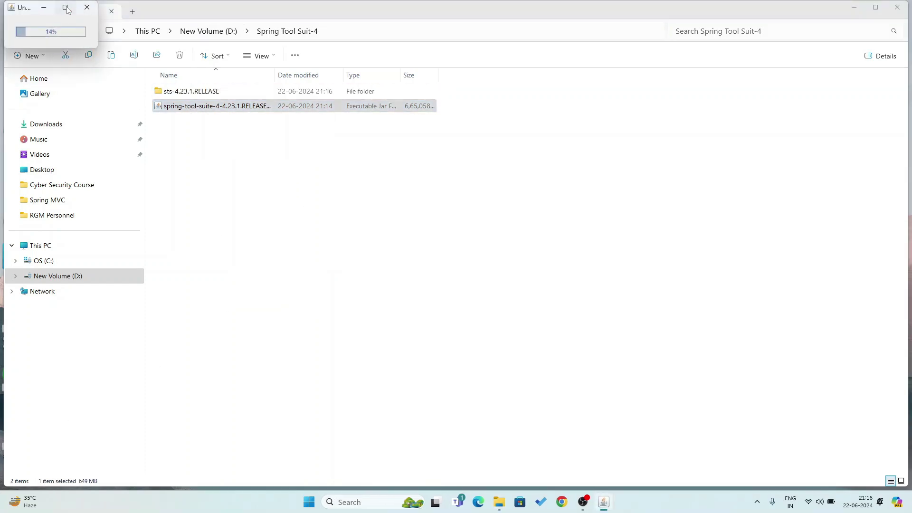
pyautogui.click(66, 7)
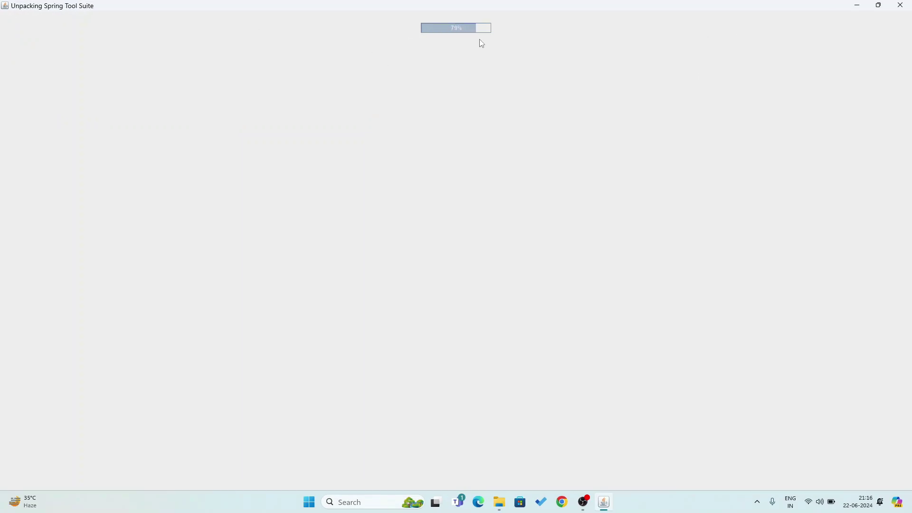
pyautogui.click(880, 6)
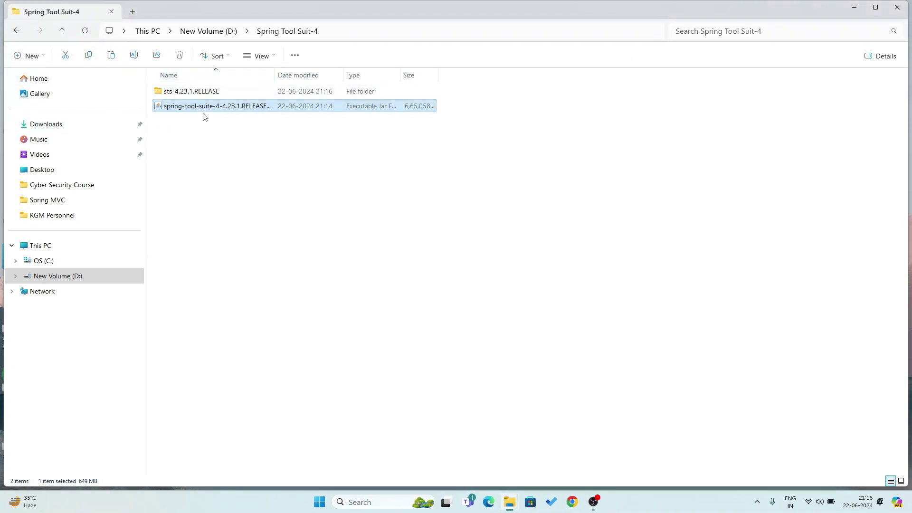
# Send a desktop shortcut for SpringToolSuite4 from sts-4.23.1.RELEASE, then close Explorer.
pyautogui.doubleClick(190, 91)
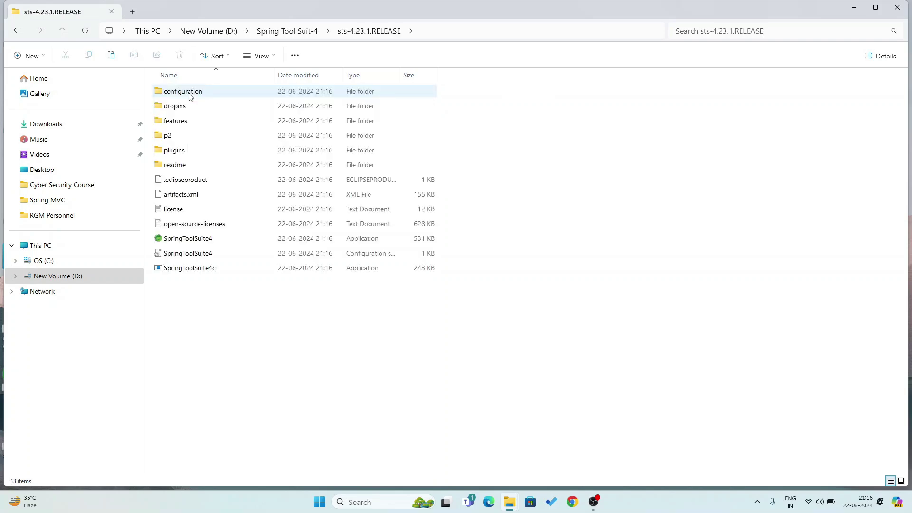
pyautogui.rightClick(190, 242)
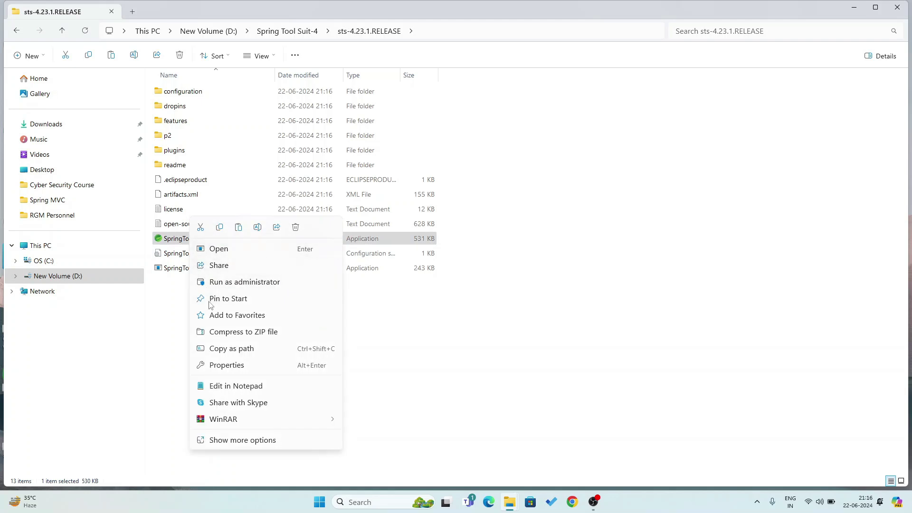
pyautogui.click(237, 444)
pyautogui.moveTo(243, 393)
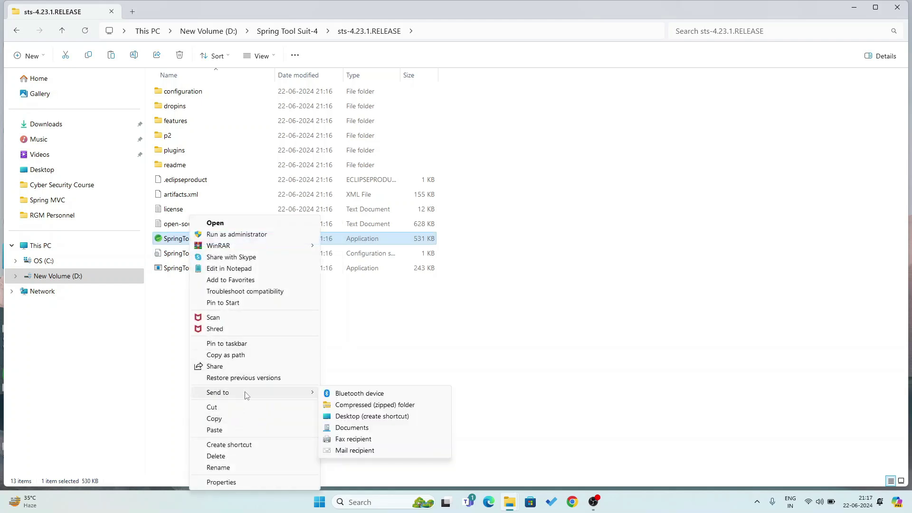
pyautogui.click(372, 421)
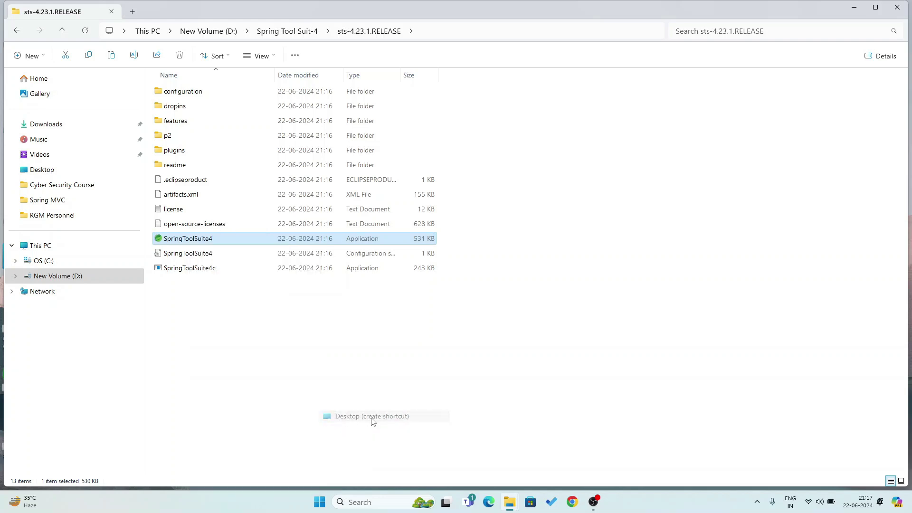
pyautogui.click(898, 8)
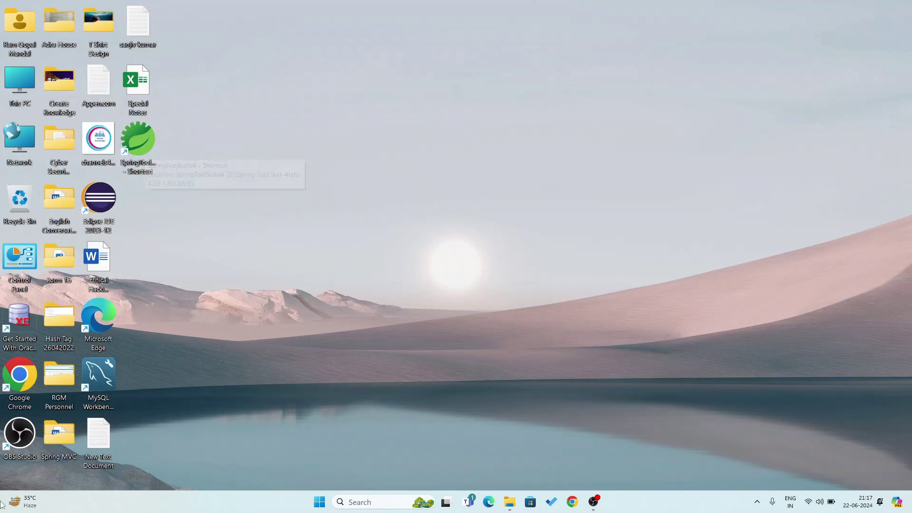
# Start STS from the desktop shortcut, inspect the default workspace path, and open This PC.
pyautogui.doubleClick(139, 138)
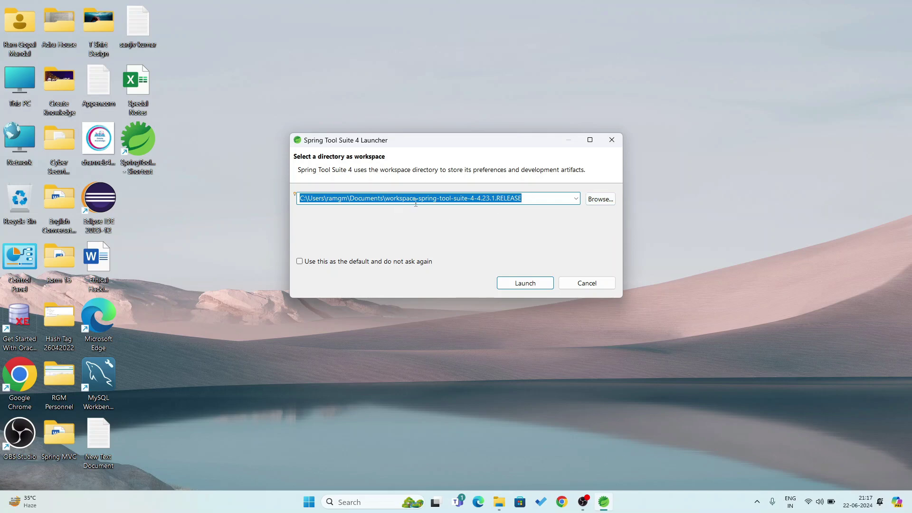
pyautogui.click(386, 198)
pyautogui.moveTo(386, 197); pyautogui.dragTo(468, 197)
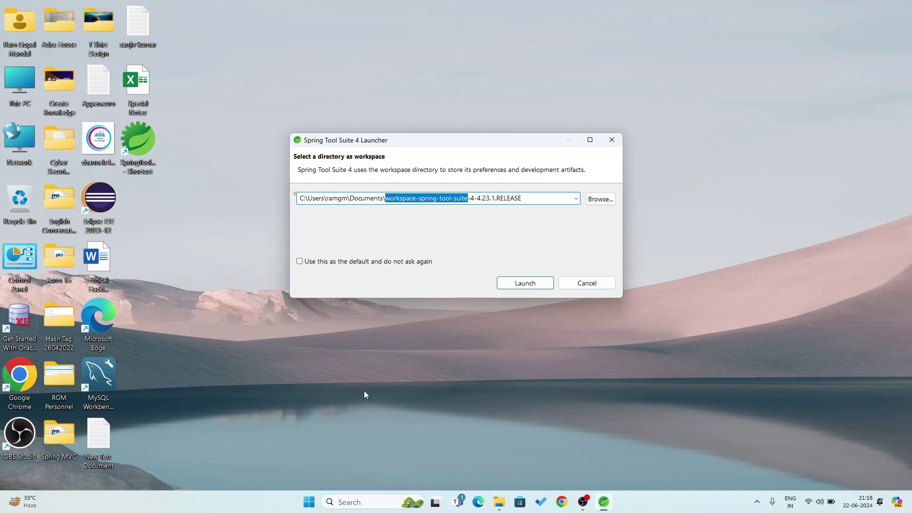
pyautogui.click(222, 263)
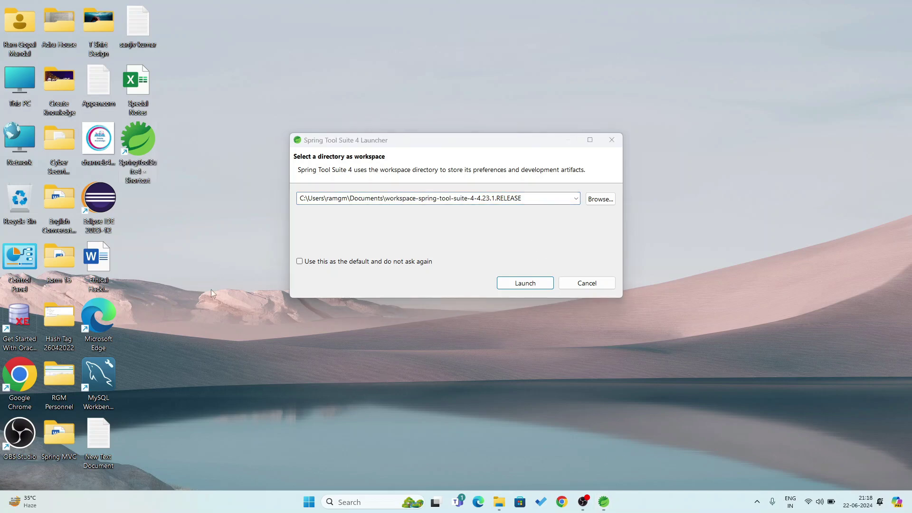
pyautogui.doubleClick(20, 81)
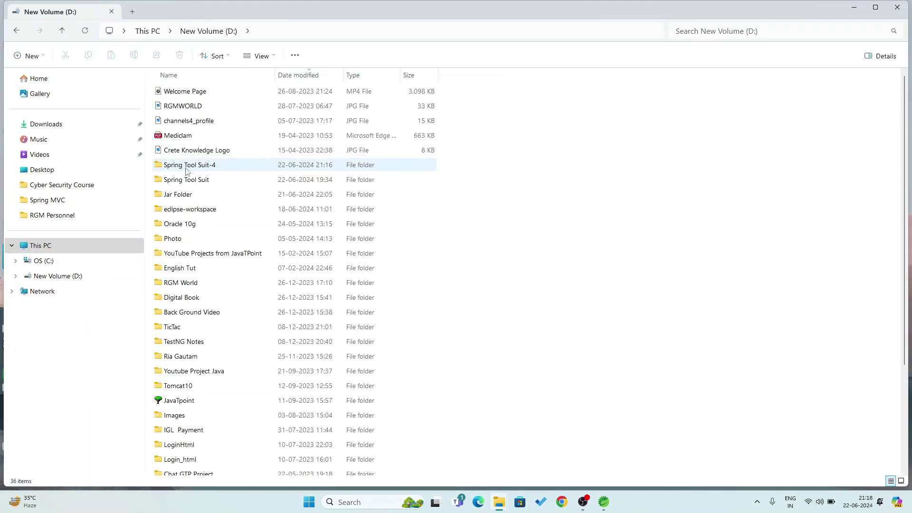
# Create a 'workspace-spring-tool-suite' folder inside D:\Spring Tool Suit-4 and close Explorer.
pyautogui.doubleClick(186, 166)
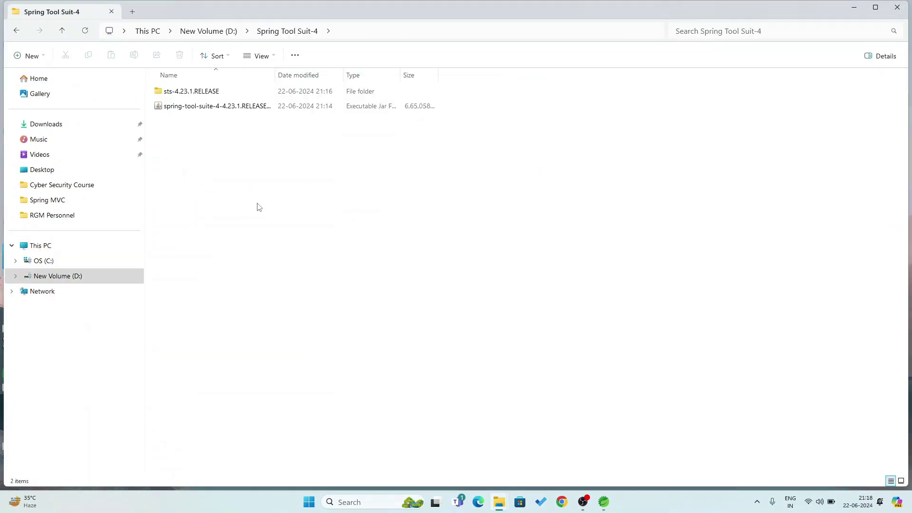
pyautogui.rightClick(259, 207)
pyautogui.moveTo(368, 292)
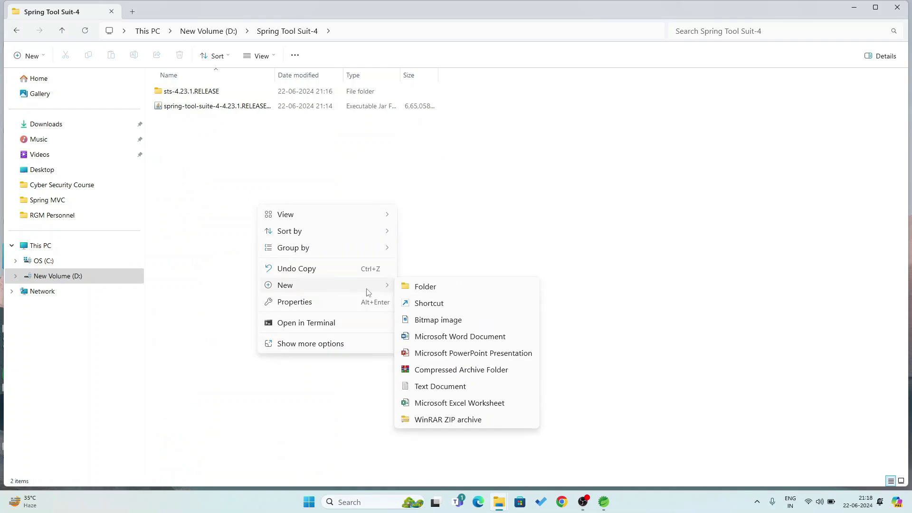
pyautogui.click(434, 289)
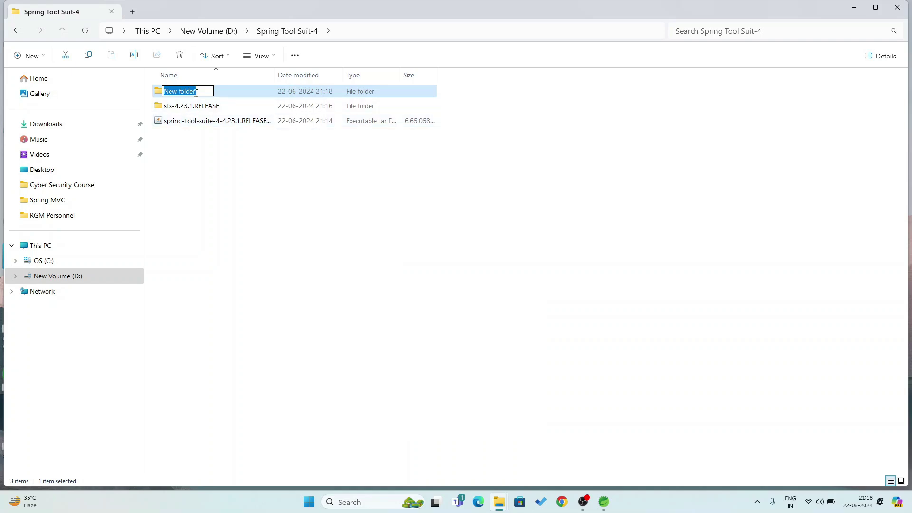
pyautogui.write('workspace-spring-tool-suite')
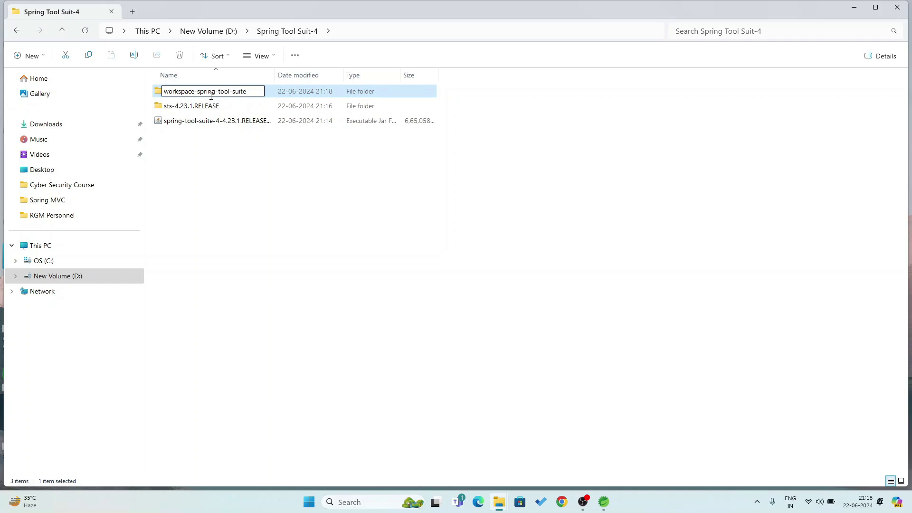
pyautogui.click(393, 243)
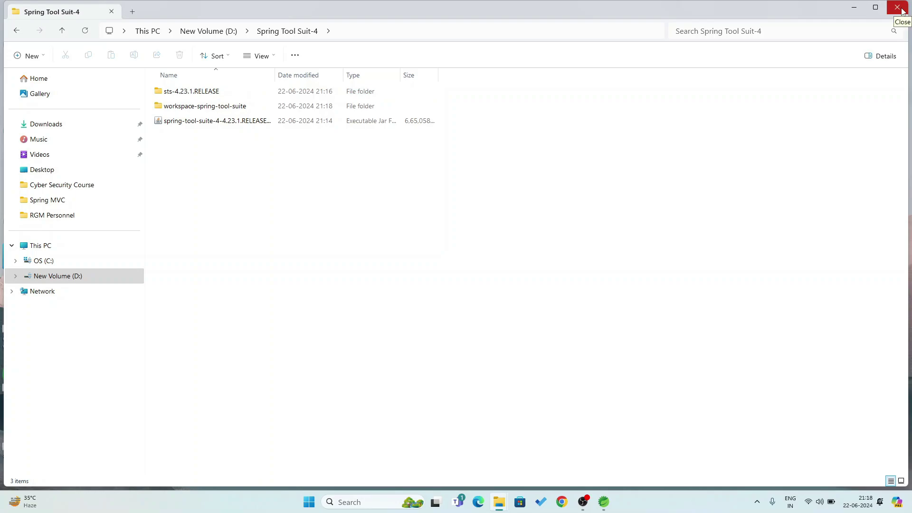
pyautogui.click(902, 10)
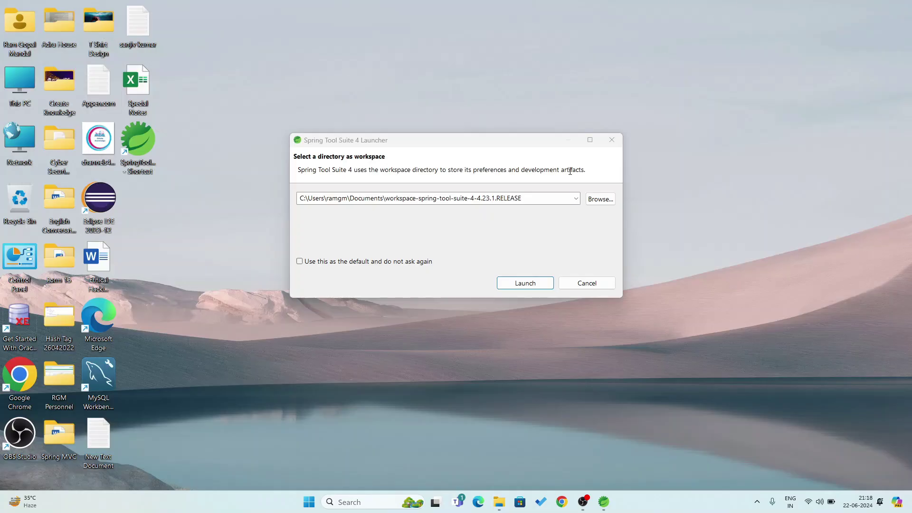
# Set the launcher workspace to D:\Spring Tool Suit-4\workspace-spring-tool-suite and launch.
pyautogui.click(601, 199)
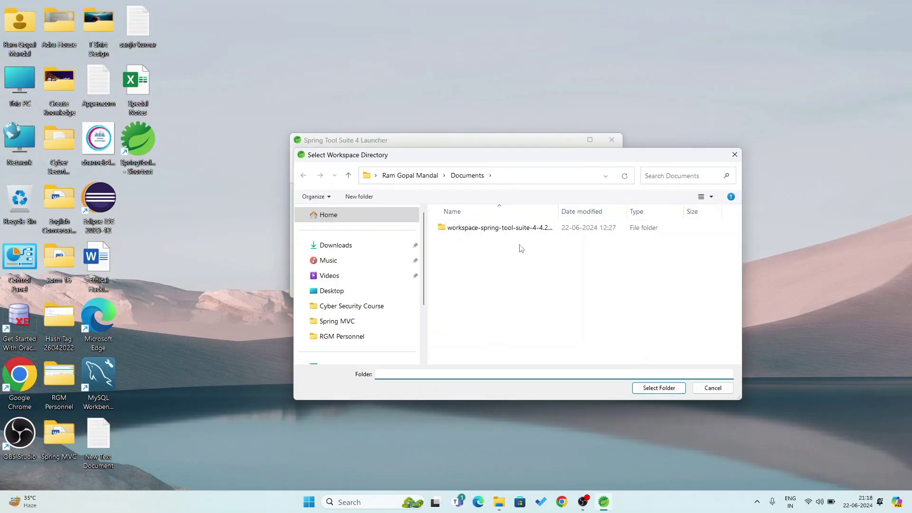
pyautogui.scroll(-2, 375, 323)
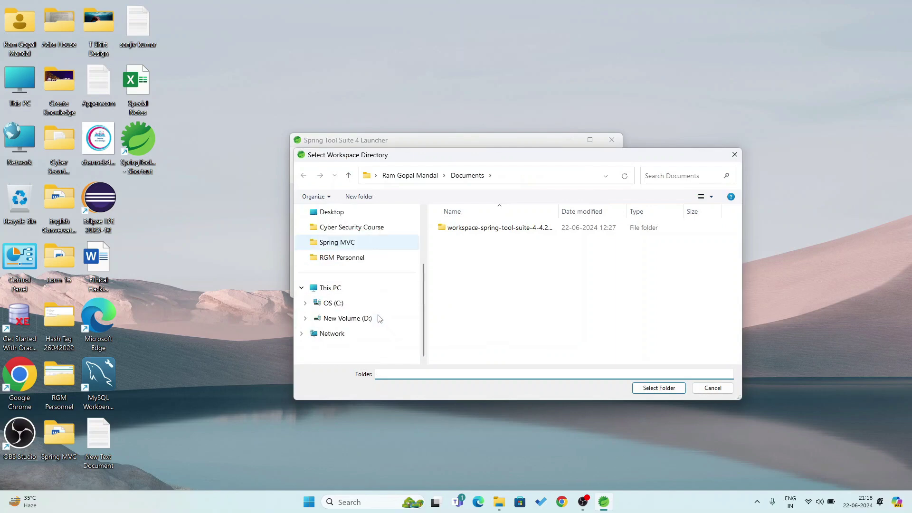
pyautogui.click(376, 318)
pyautogui.scroll(-2, 508, 242)
pyautogui.scroll(-5, 508, 246)
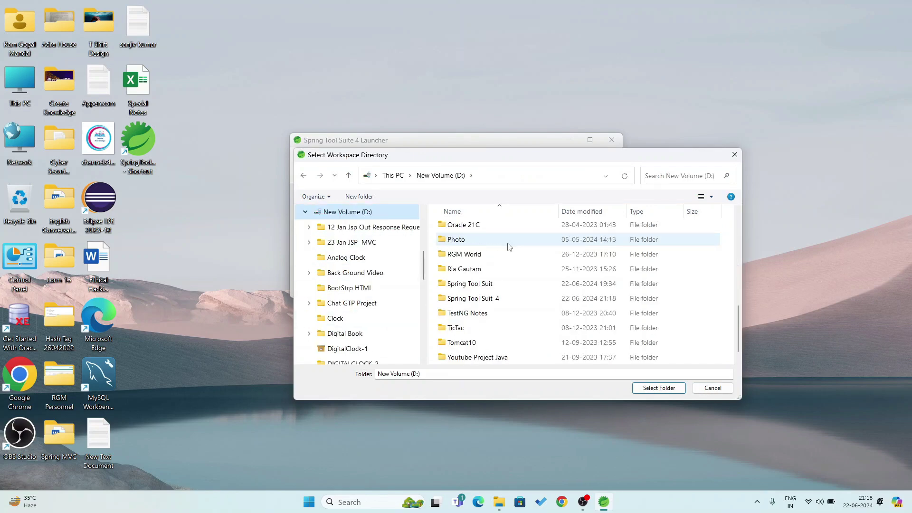
pyautogui.click(492, 302)
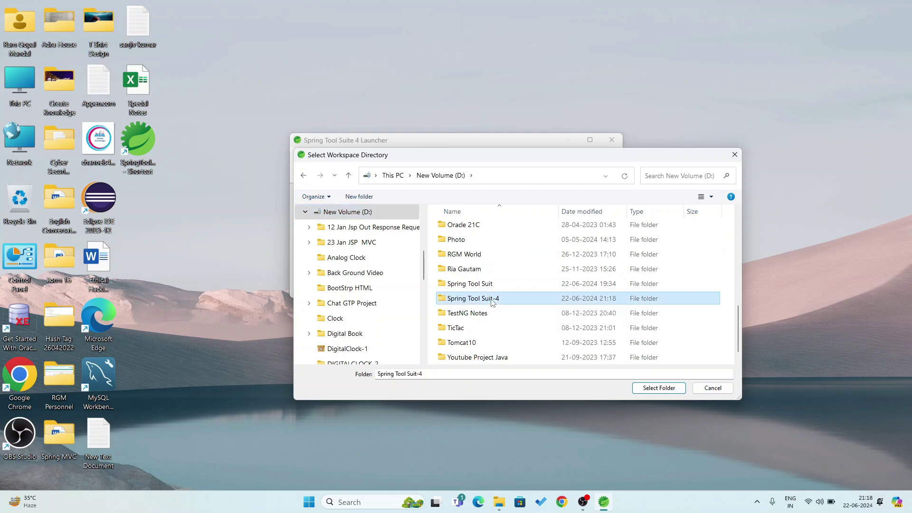
pyautogui.doubleClick(492, 302)
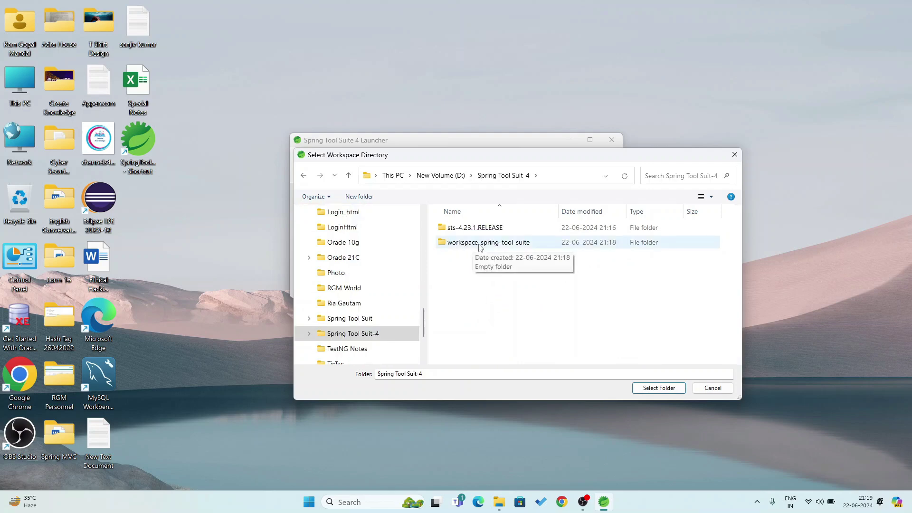
pyautogui.click(506, 246)
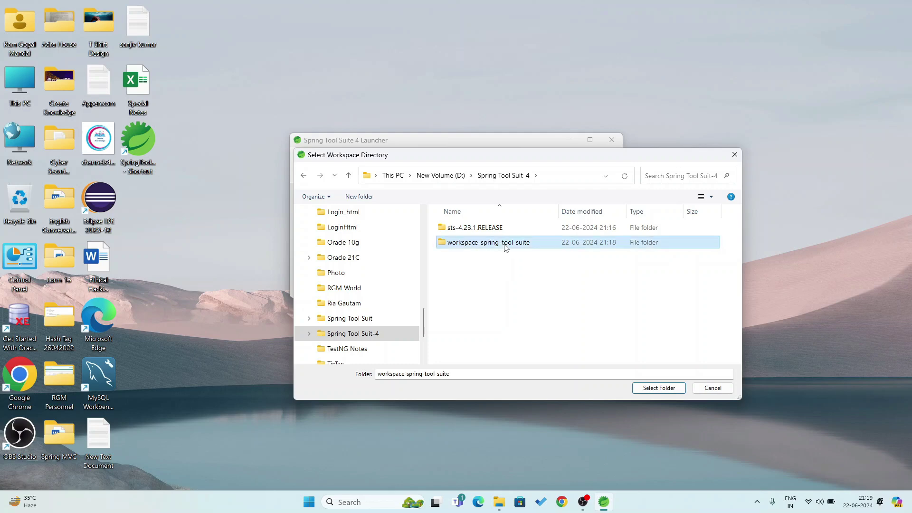
pyautogui.click(661, 389)
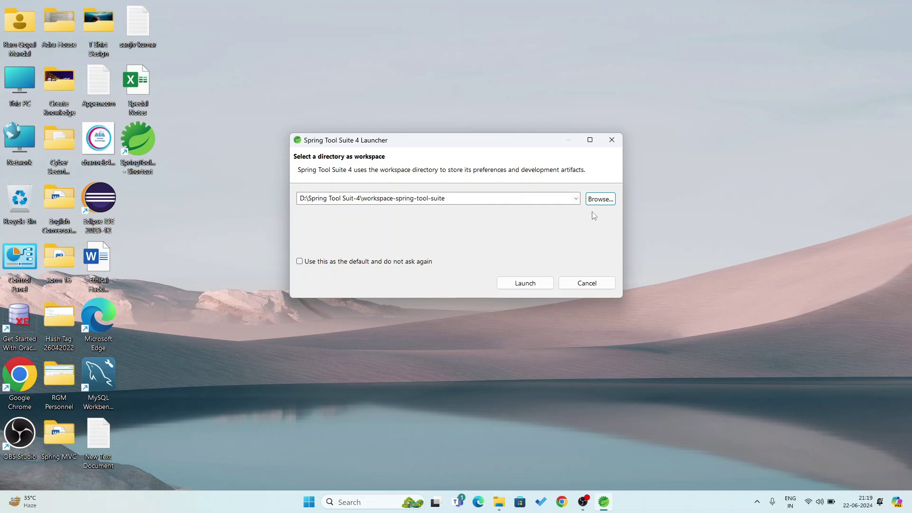
pyautogui.click(530, 284)
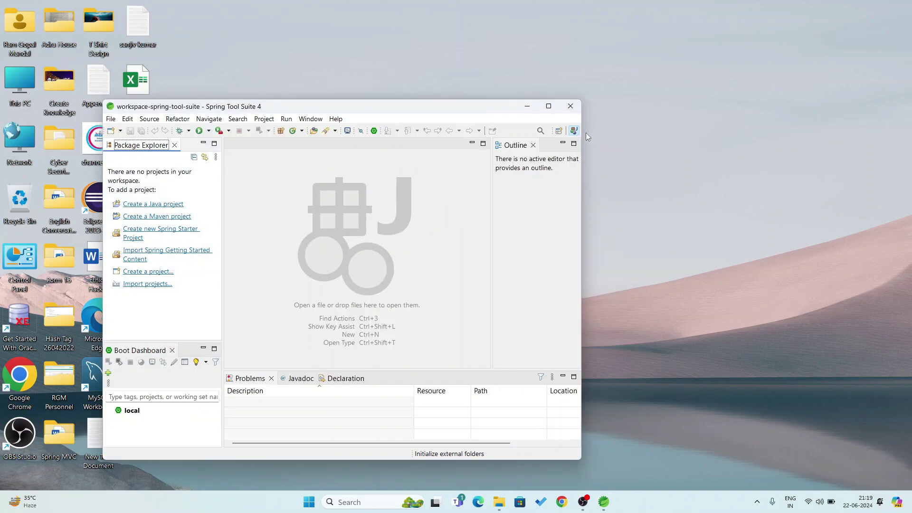
# Maximize the IDE window and begin a new Spring Starter project.
pyautogui.click(549, 106)
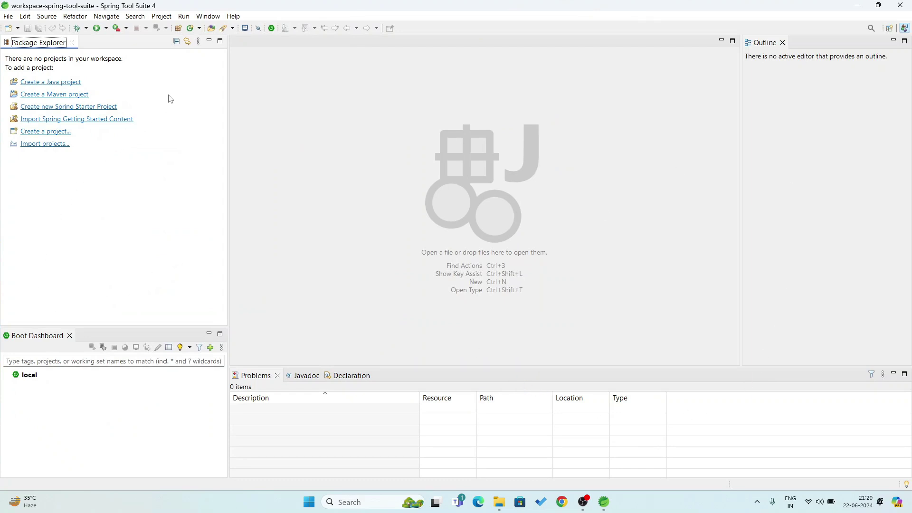
pyautogui.click(67, 109)
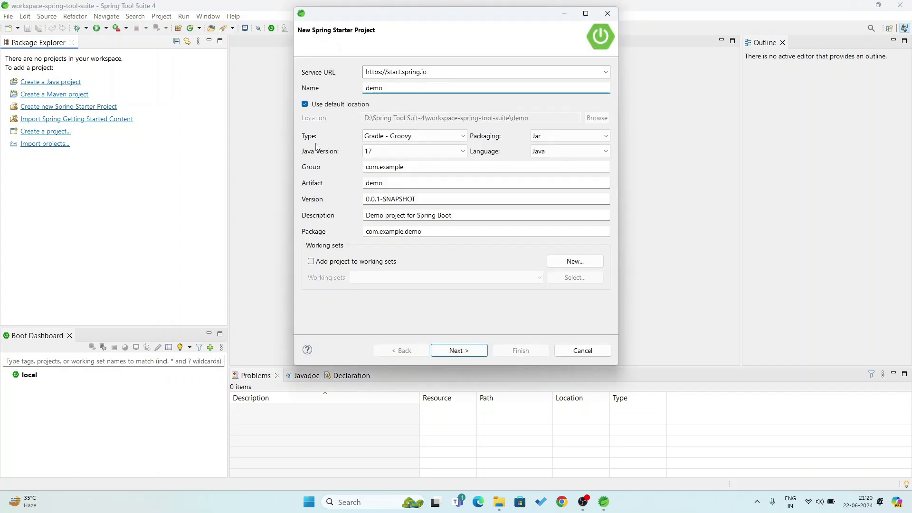
# Set the 'demo' starter project to Maven with Java 17 and go to the dependencies page.
pyautogui.click(465, 138)
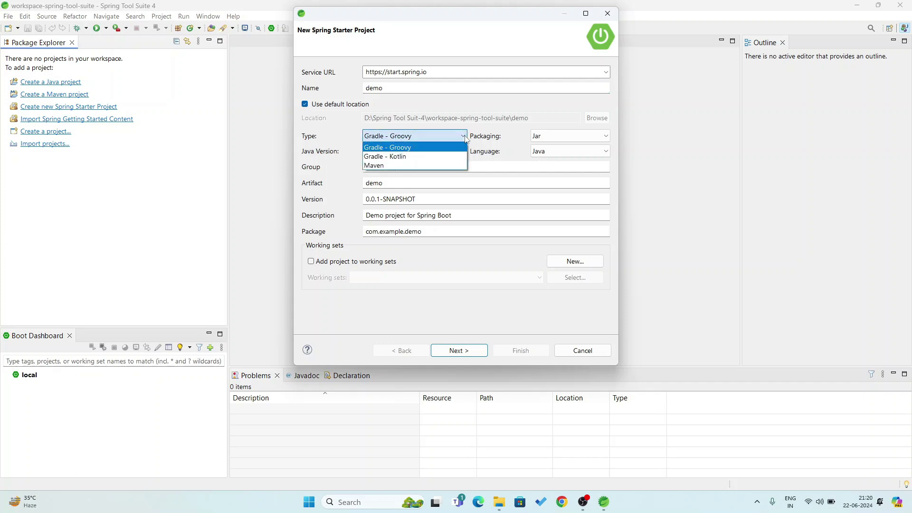
pyautogui.click(377, 166)
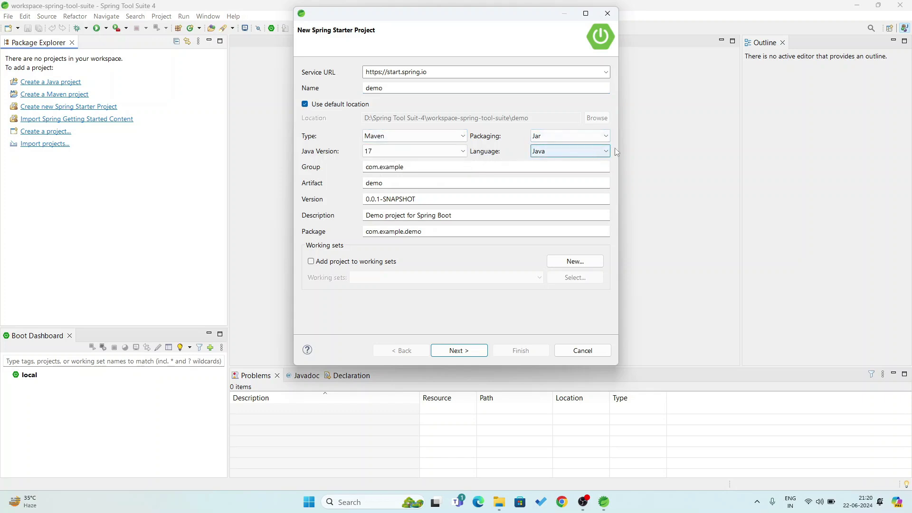
pyautogui.click(466, 155)
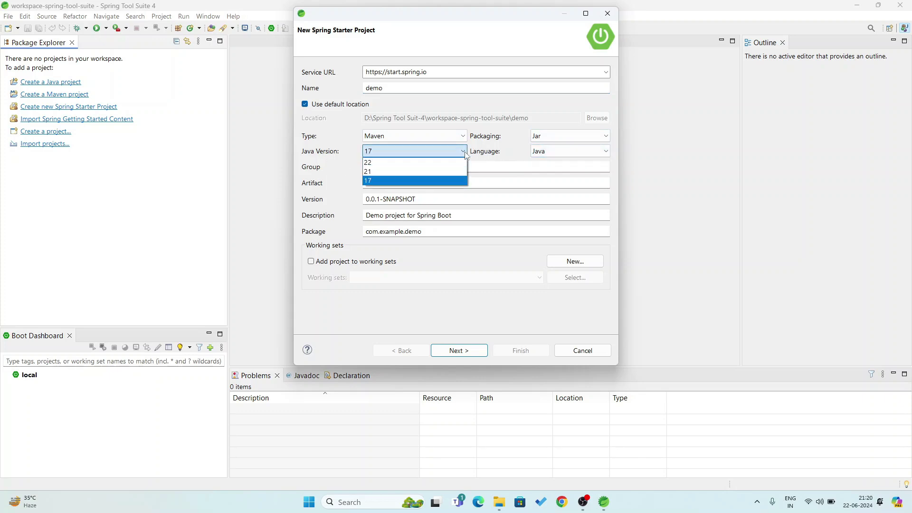
pyautogui.click(383, 182)
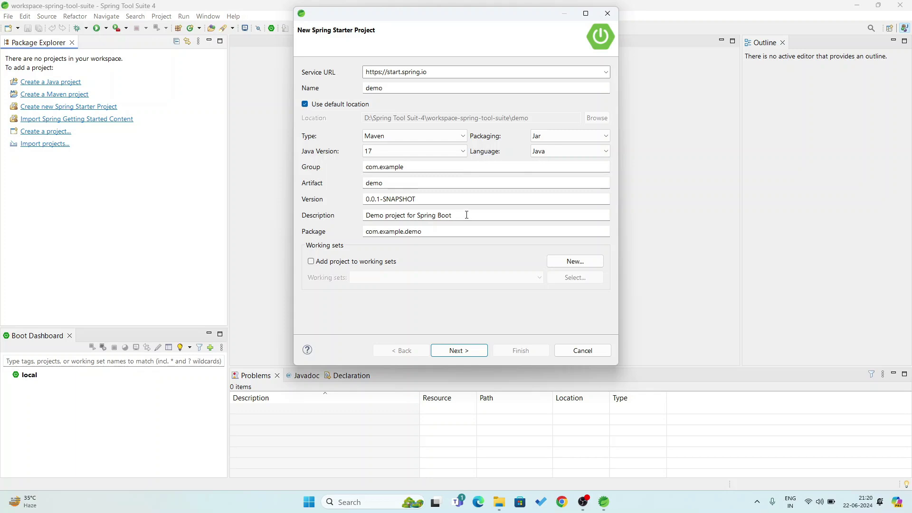
pyautogui.click(462, 353)
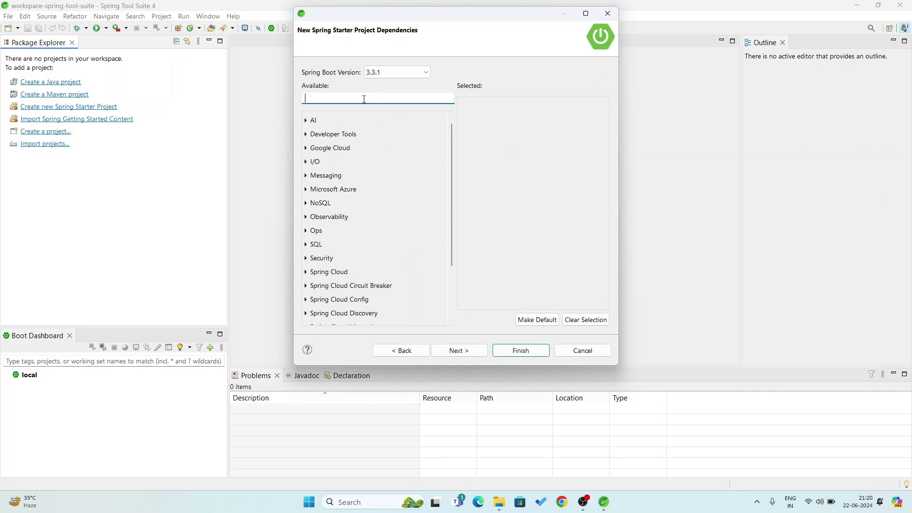
# Search the dependencies for 'mysql', clear the search, and finish creating the demo project.
pyautogui.write('my')
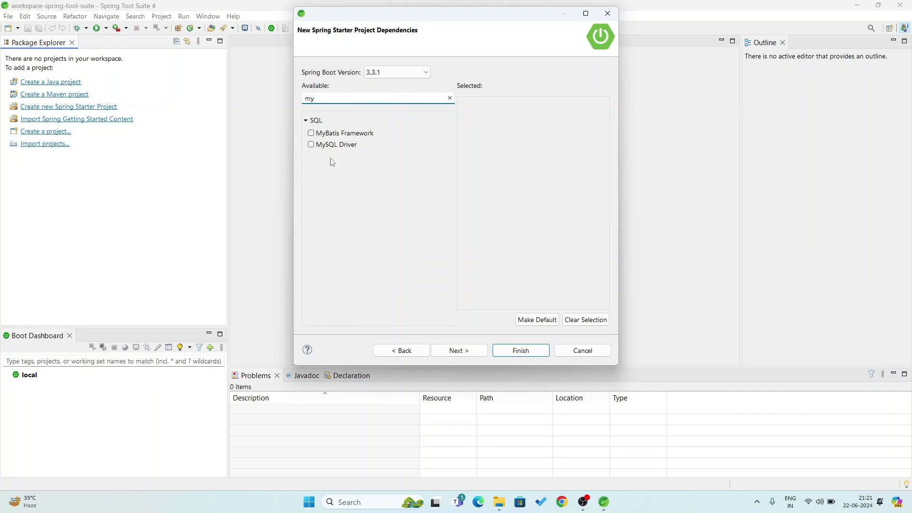
pyautogui.write('sql')
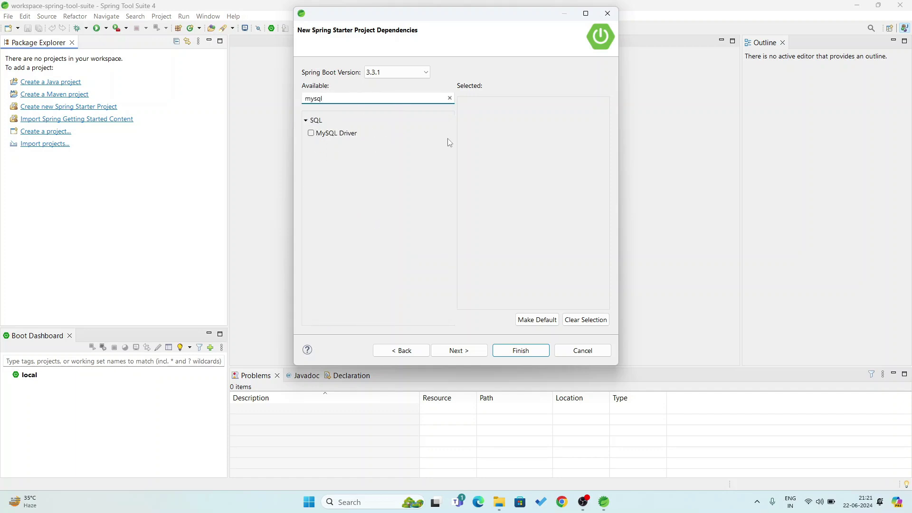
pyautogui.click(450, 98)
pyautogui.scroll(-2, 364, 231)
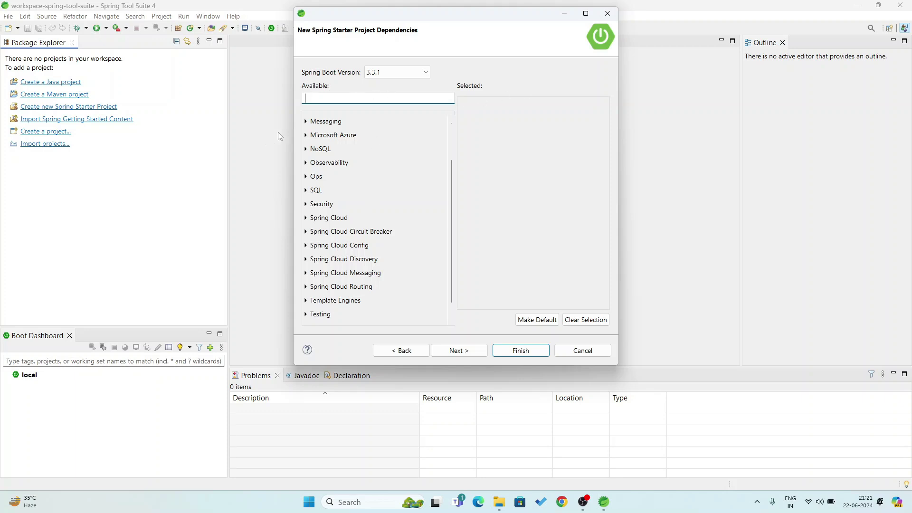
pyautogui.click(522, 351)
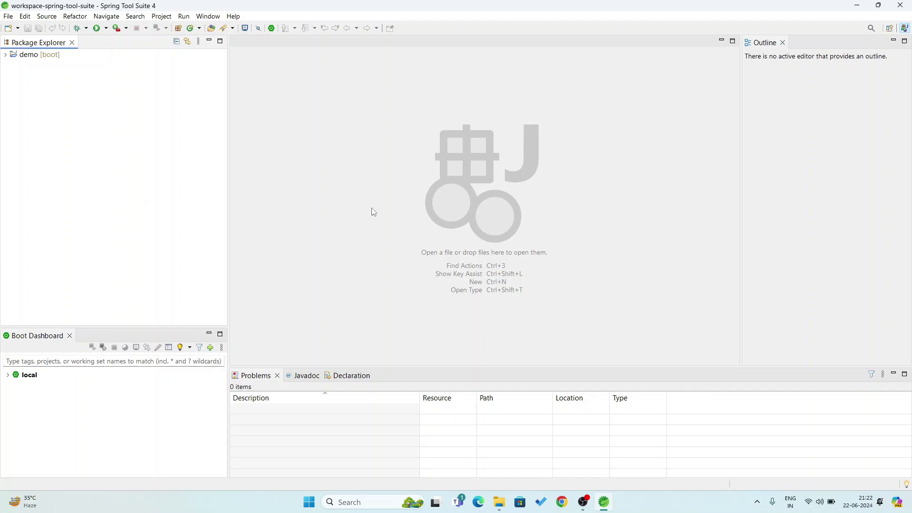
# Expand the demo project, src/test/java, the com.example.demo test package and src/main/resources.
pyautogui.click(6, 56)
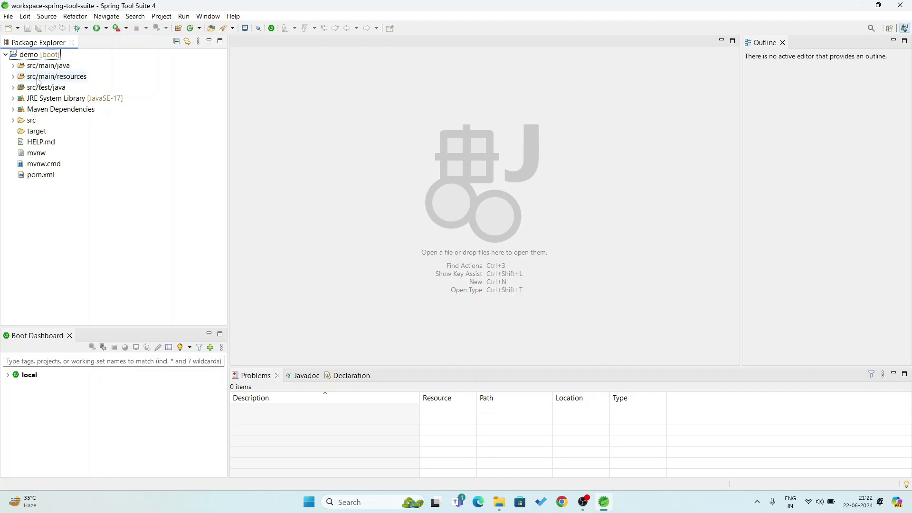
pyautogui.click(12, 89)
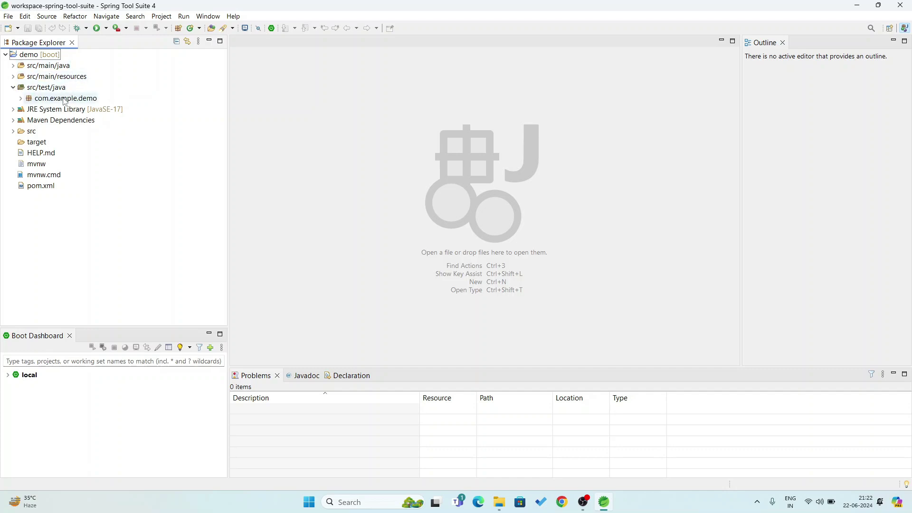
pyautogui.click(21, 98)
pyautogui.click(13, 76)
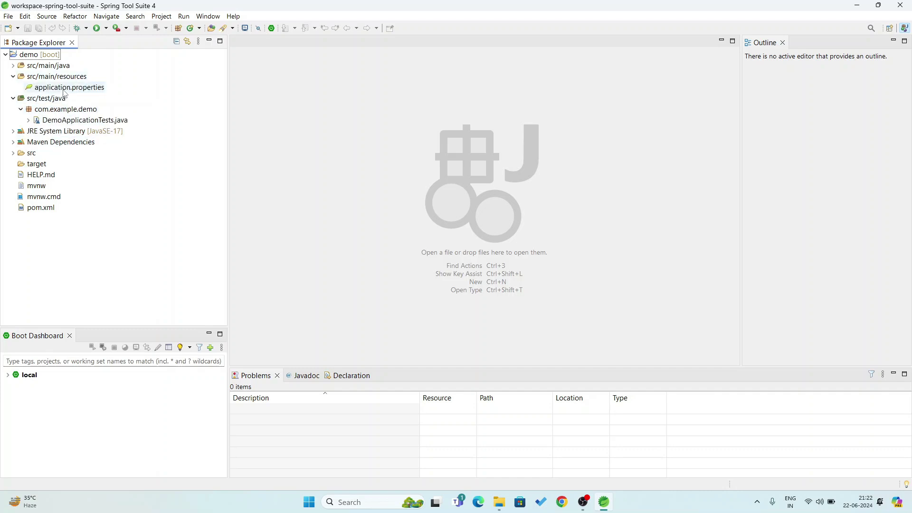
# Open and close application.properties, then open DemoApplication.java in the editor.
pyautogui.doubleClick(56, 89)
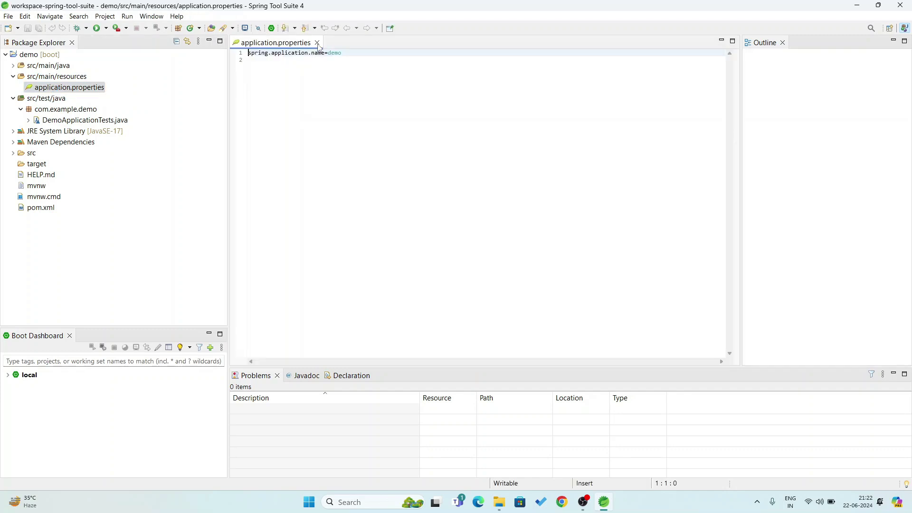
pyautogui.click(317, 43)
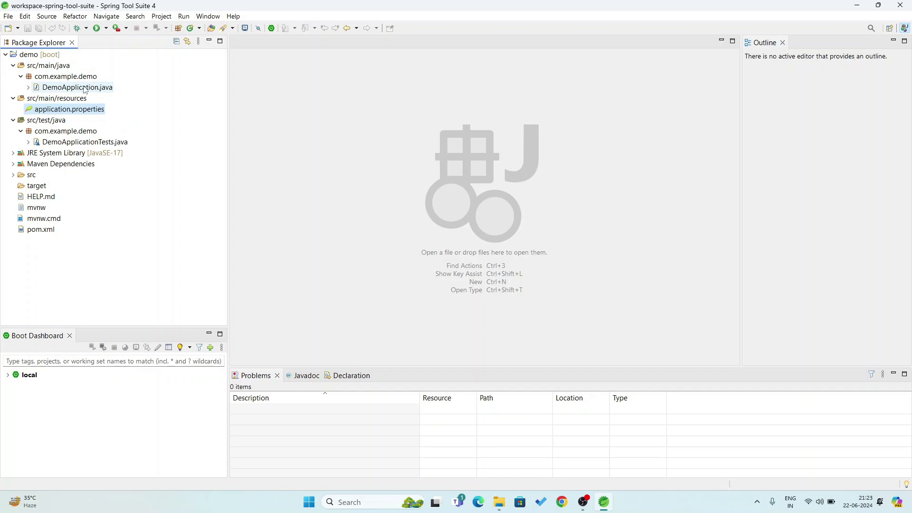
pyautogui.doubleClick(85, 90)
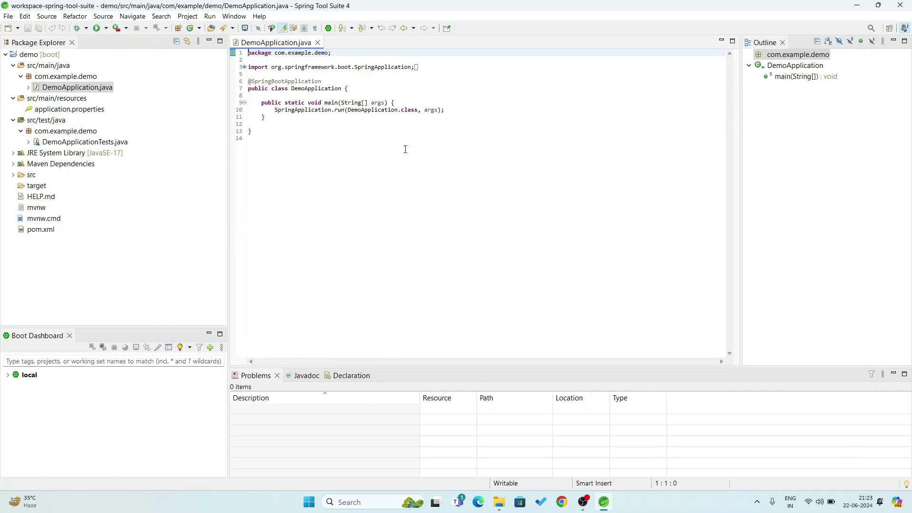
# In Preferences > Colors and Fonts > Basic, set the editor Text Font to Consolas size 16.
pyautogui.click(235, 17)
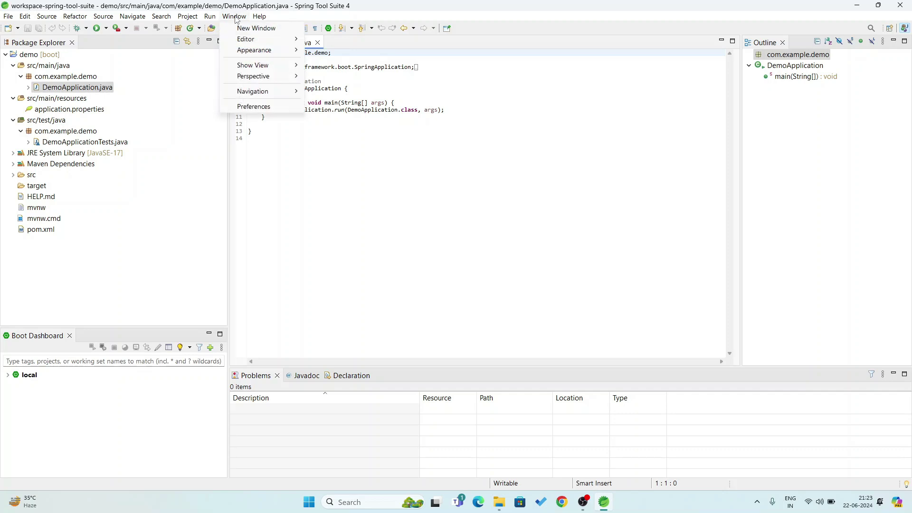
pyautogui.click(257, 109)
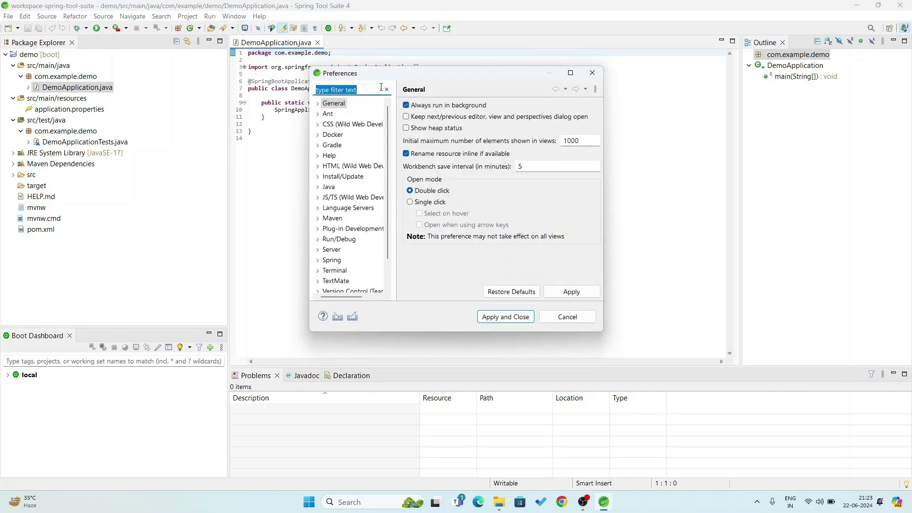
pyautogui.write('font')
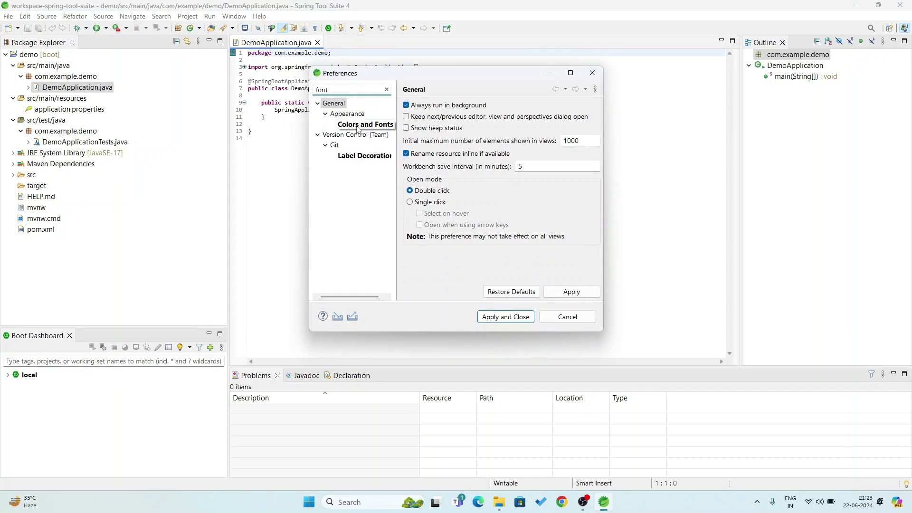
pyautogui.click(357, 125)
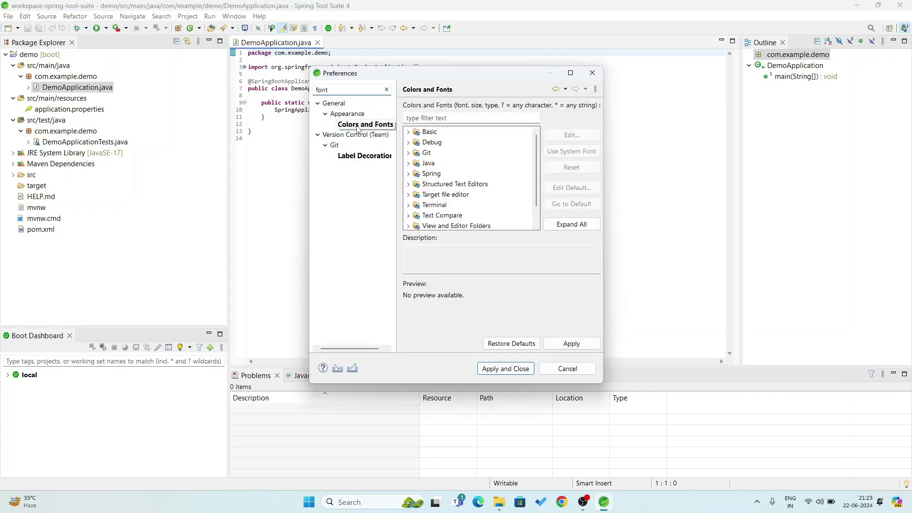
pyautogui.click(408, 132)
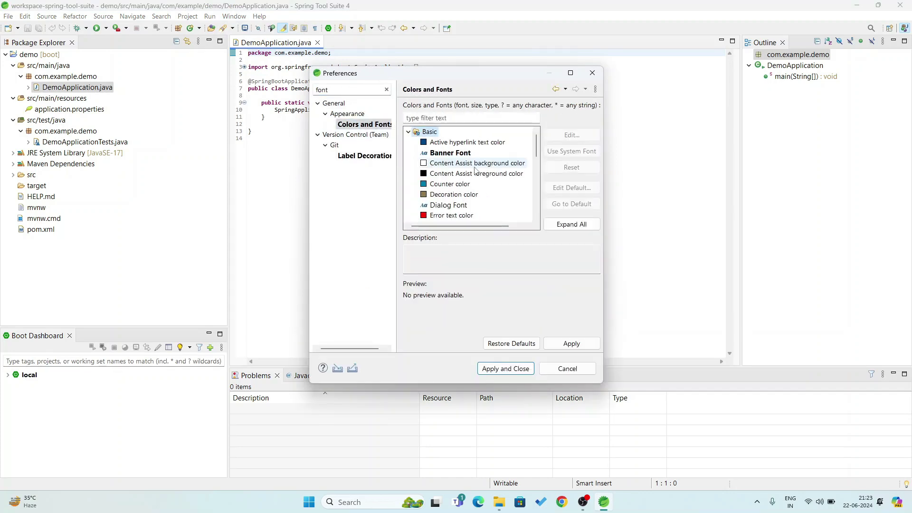
pyautogui.scroll(-5, 476, 171)
pyautogui.click(451, 164)
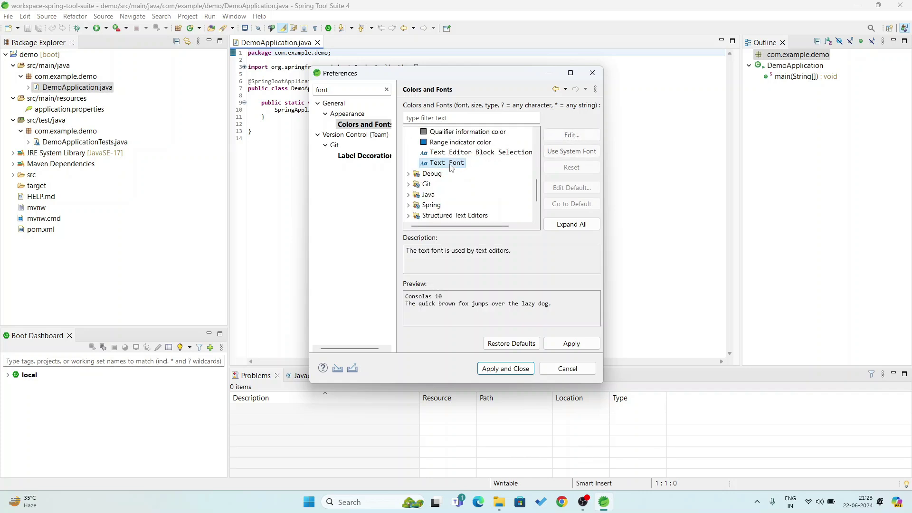
pyautogui.click(571, 135)
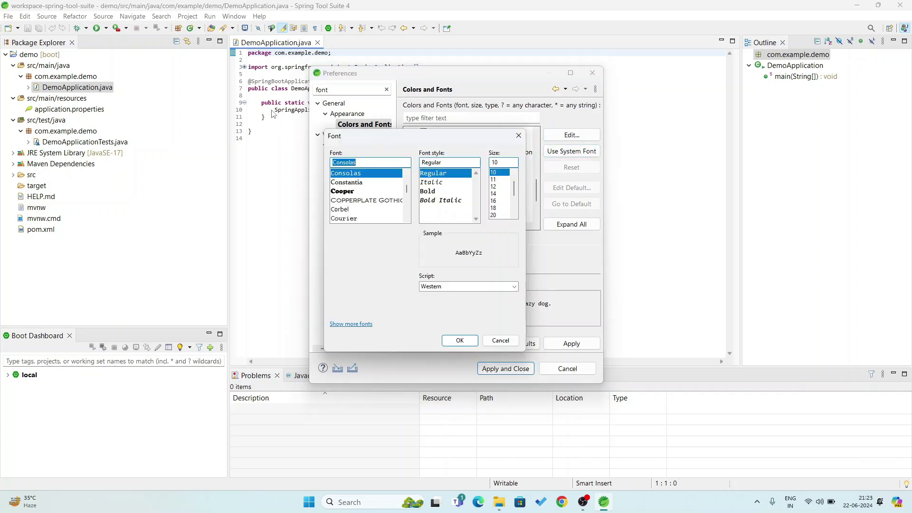
pyautogui.click(497, 201)
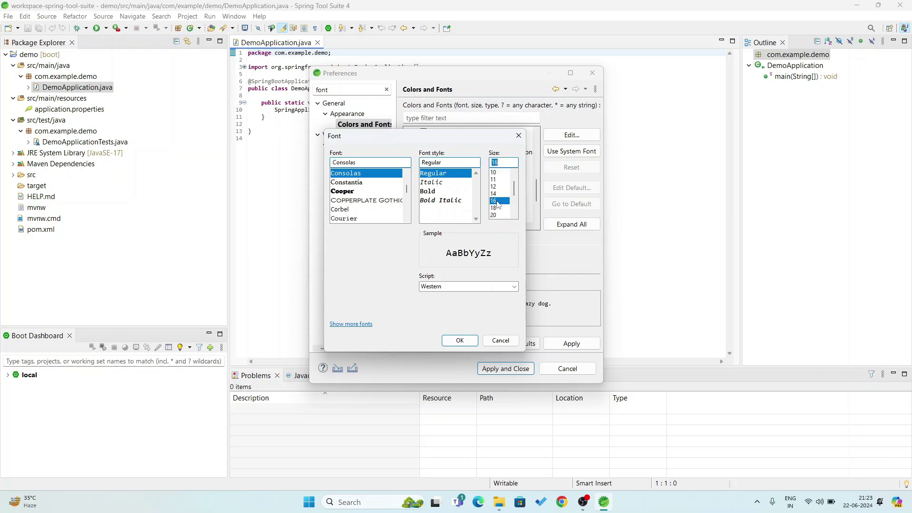
pyautogui.click(461, 341)
pyautogui.click(583, 347)
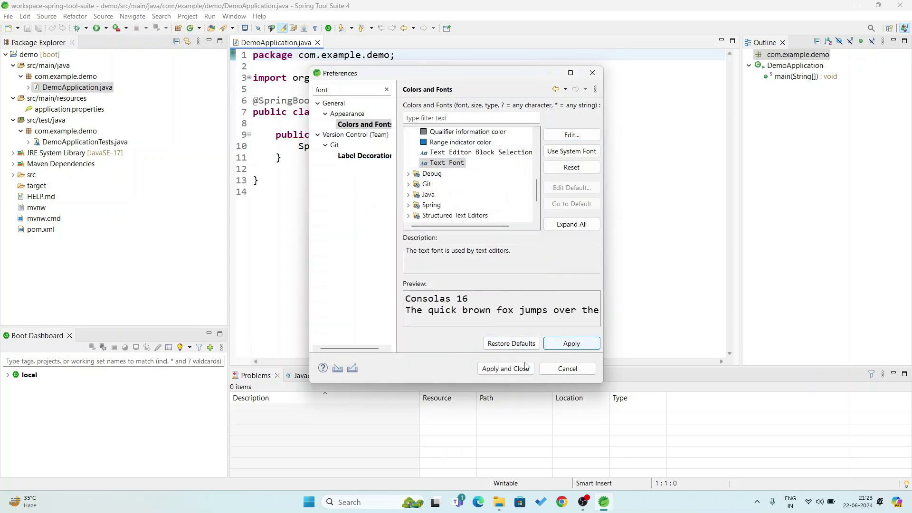
pyautogui.click(503, 369)
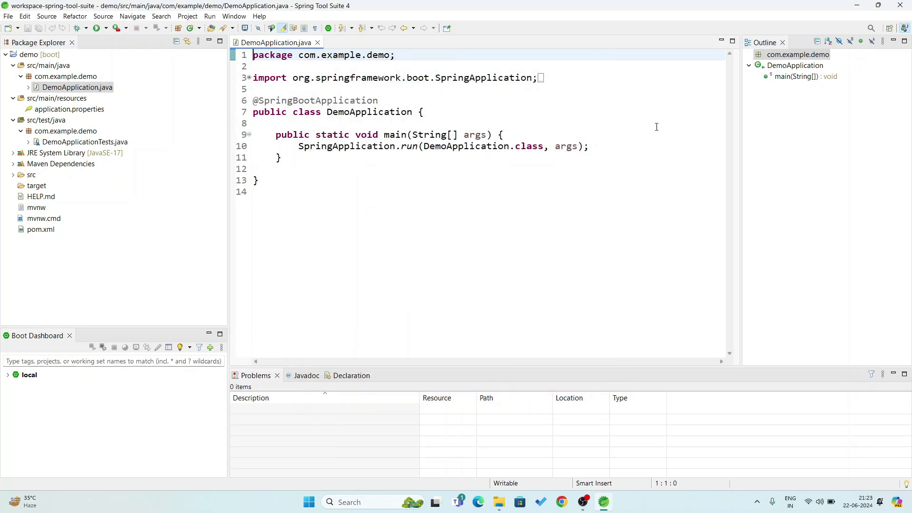
# Add System.out.println("Welcome to my Channel Thanks for watching video!"); to main and save.
pyautogui.click(656, 146)
pyautogui.press('Return')
pyautogui.press('Return')
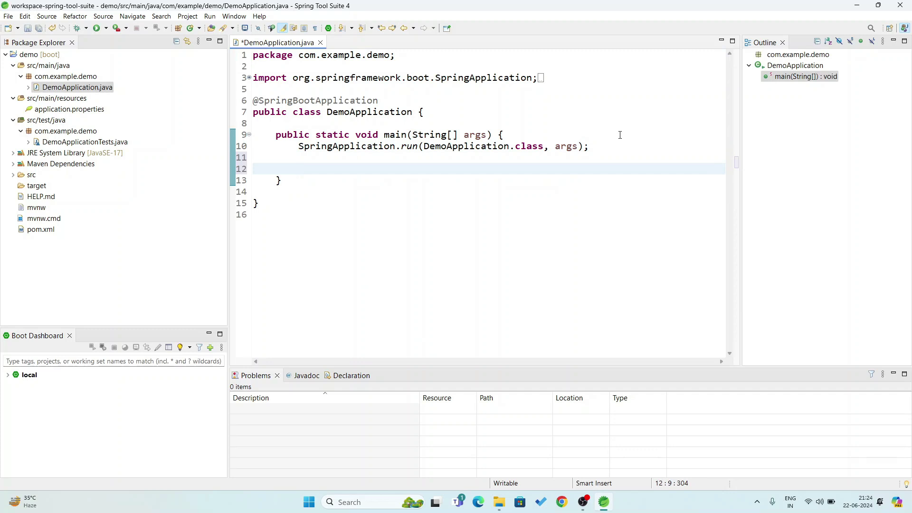
pyautogui.write('System.out.println(')
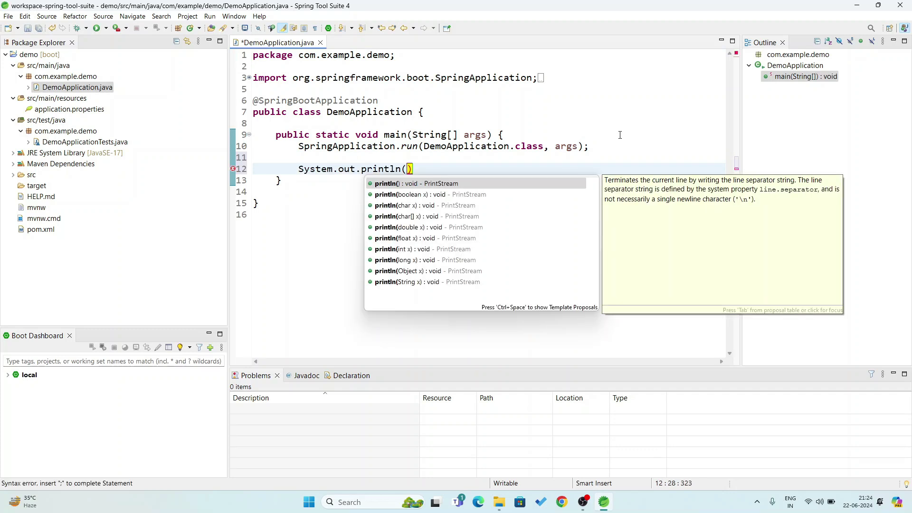
pyautogui.write('"Welcome ')
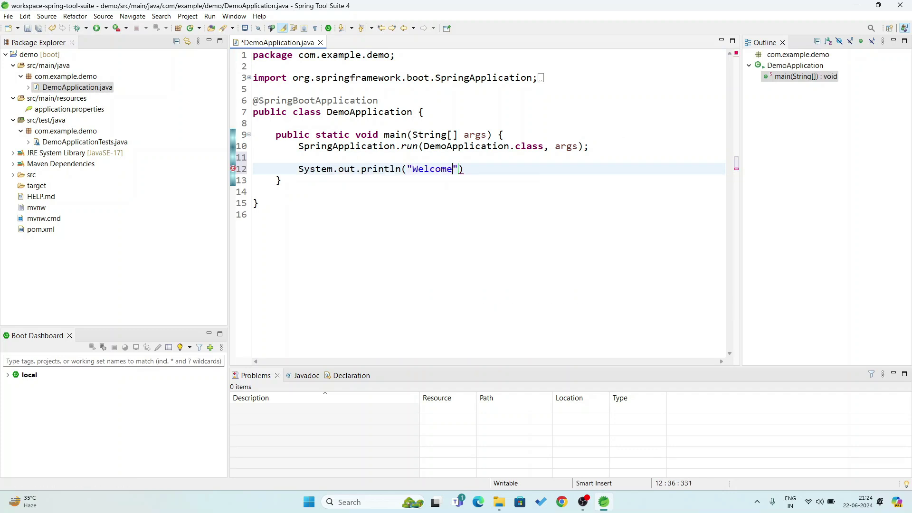
pyautogui.write('to my Channel ')
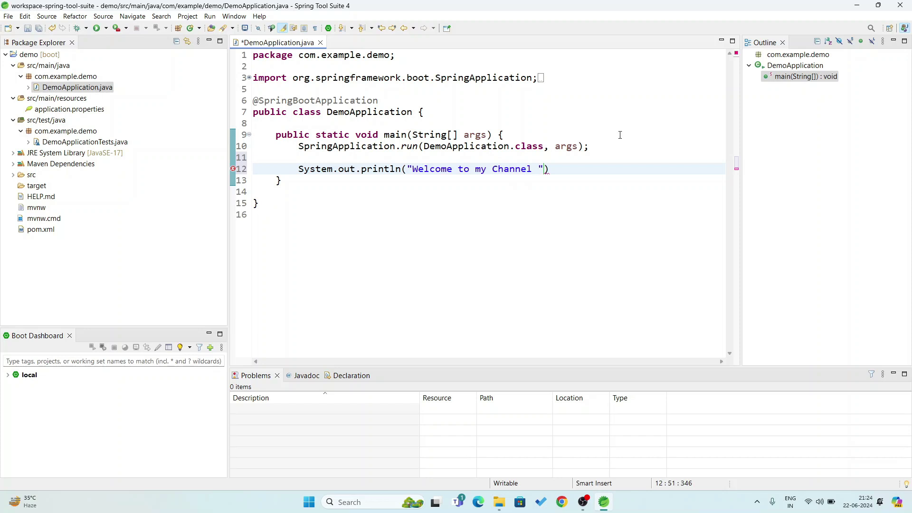
pyautogui.write('Thanks for watching video!')
pyautogui.press('End')
pyautogui.write(';')
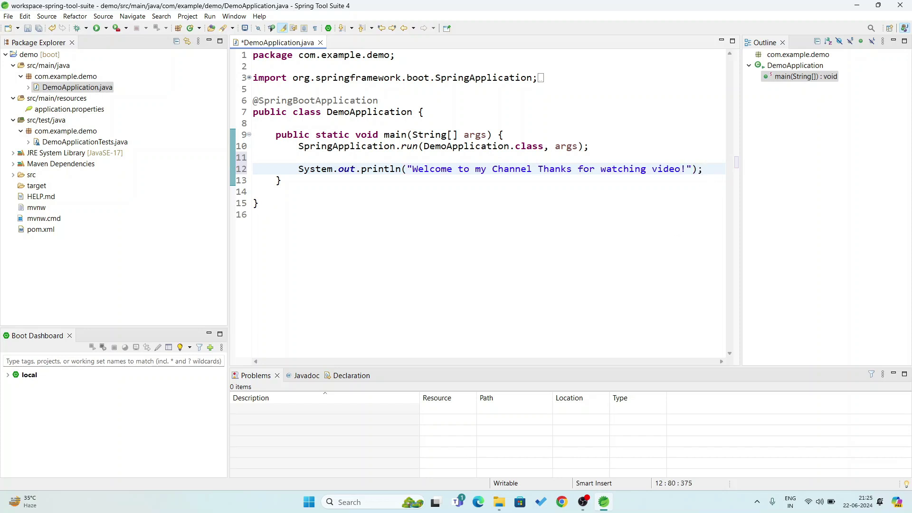
pyautogui.click(38, 28)
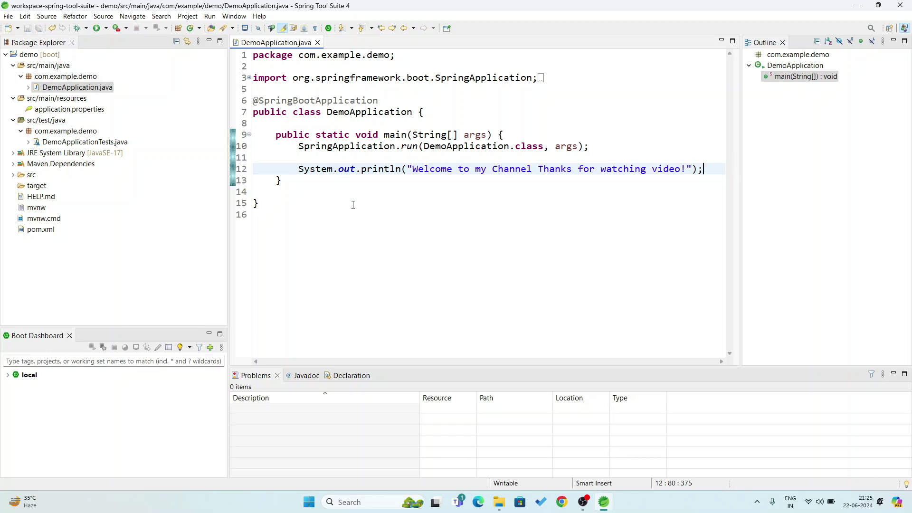
# Run the demo project as a Spring Boot App and enlarge the Console to view the output.
pyautogui.rightClick(423, 205)
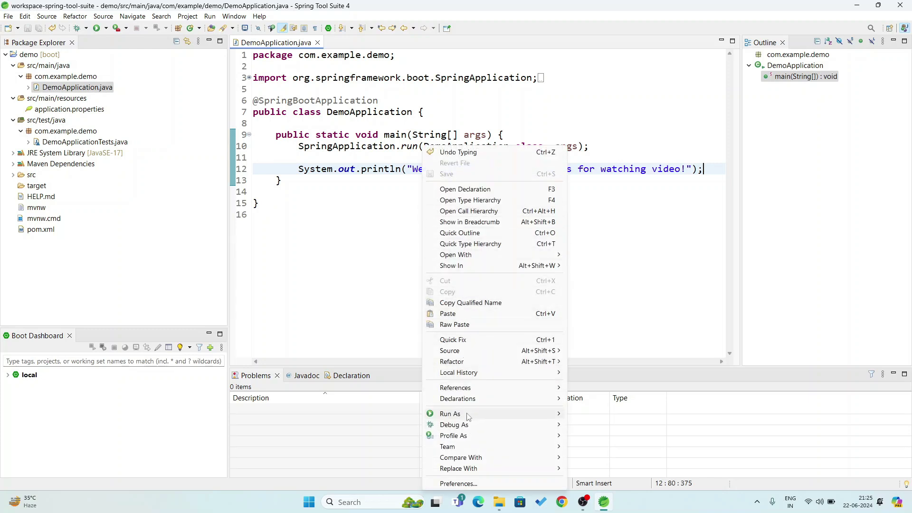
pyautogui.moveTo(469, 417)
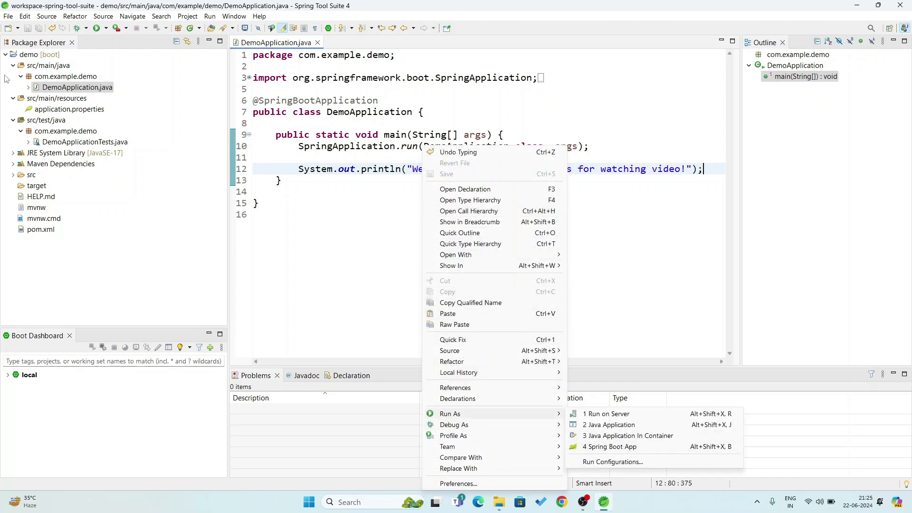
pyautogui.rightClick(30, 55)
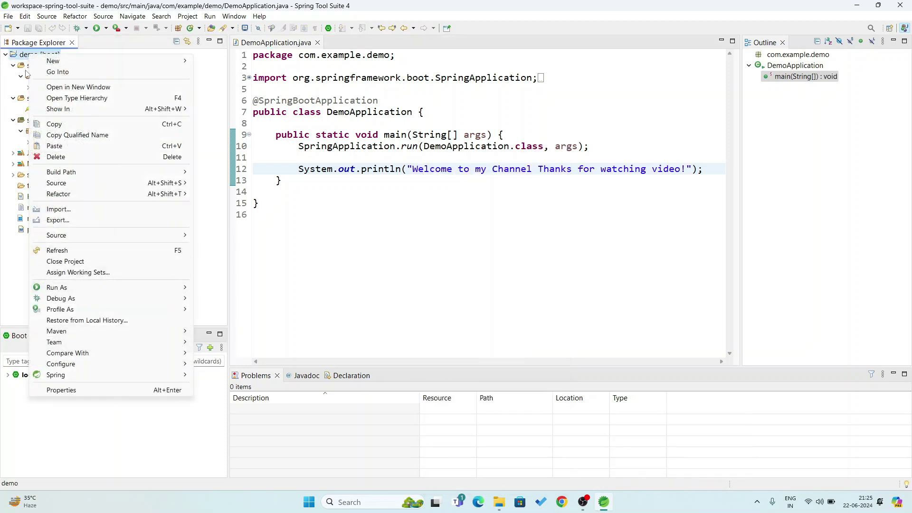
pyautogui.moveTo(98, 287)
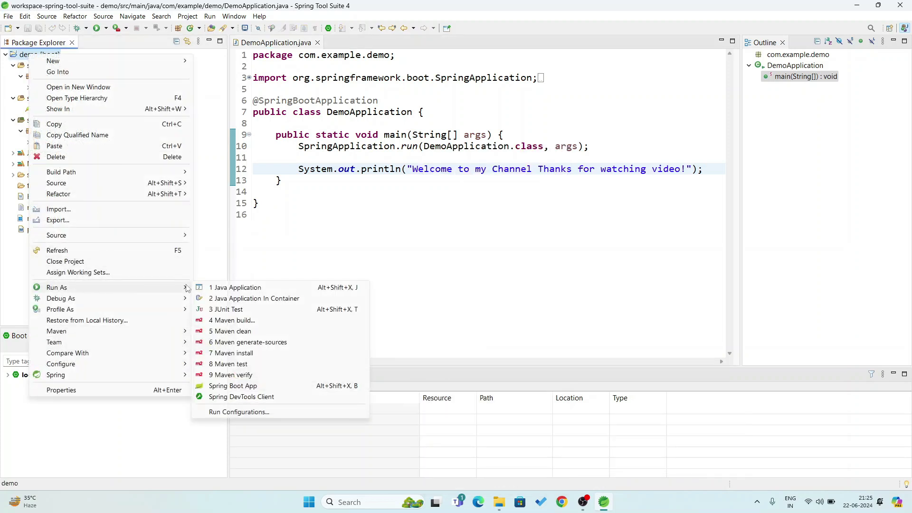
pyautogui.click(249, 389)
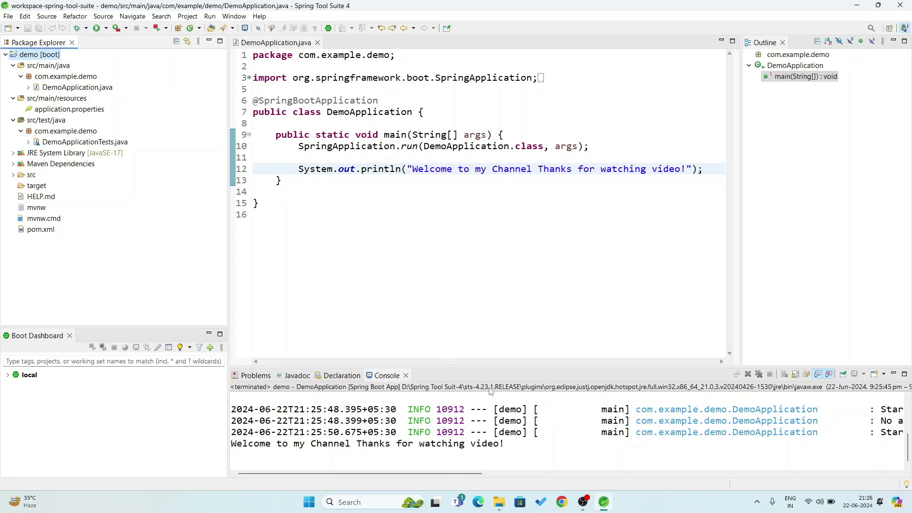
pyautogui.moveTo(553, 371); pyautogui.dragTo(533, 268)
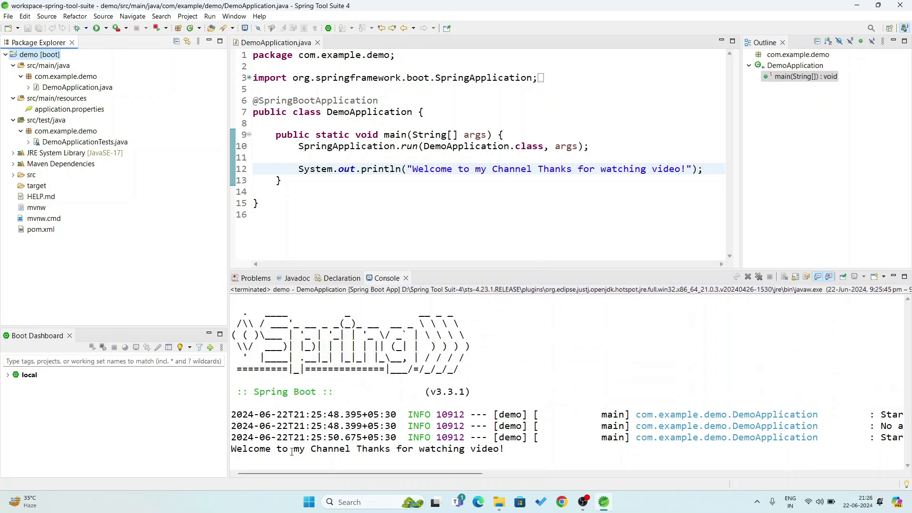